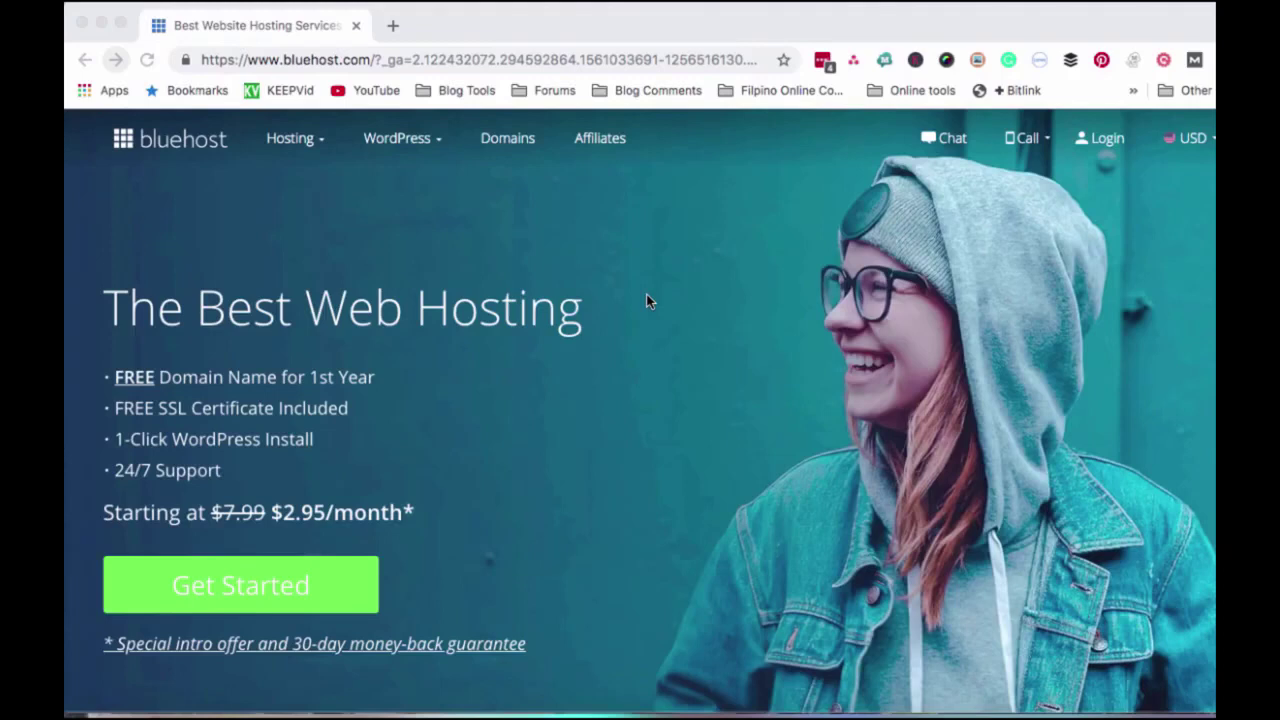
- Log in to the Bluehost hosting account with the autofilled domain and password
{"action": "left_click", "coordinate": [1104, 144]}
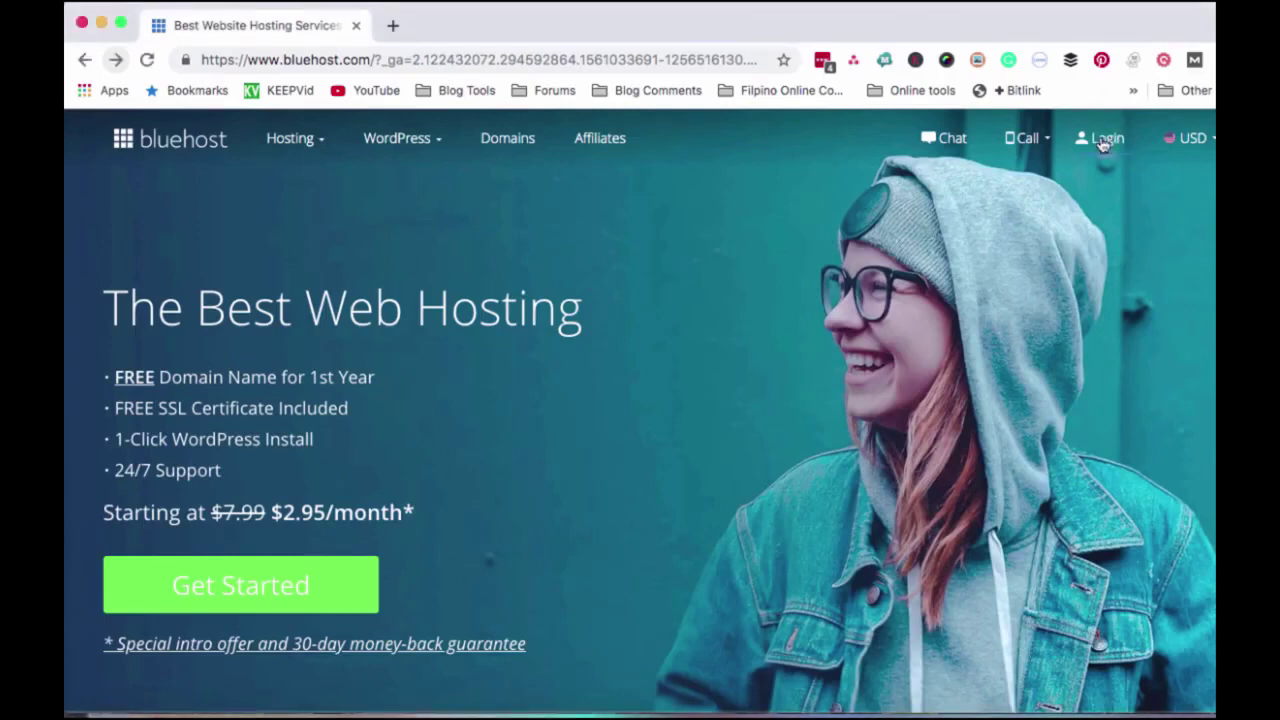
{"action": "left_click", "coordinate": [1104, 144]}
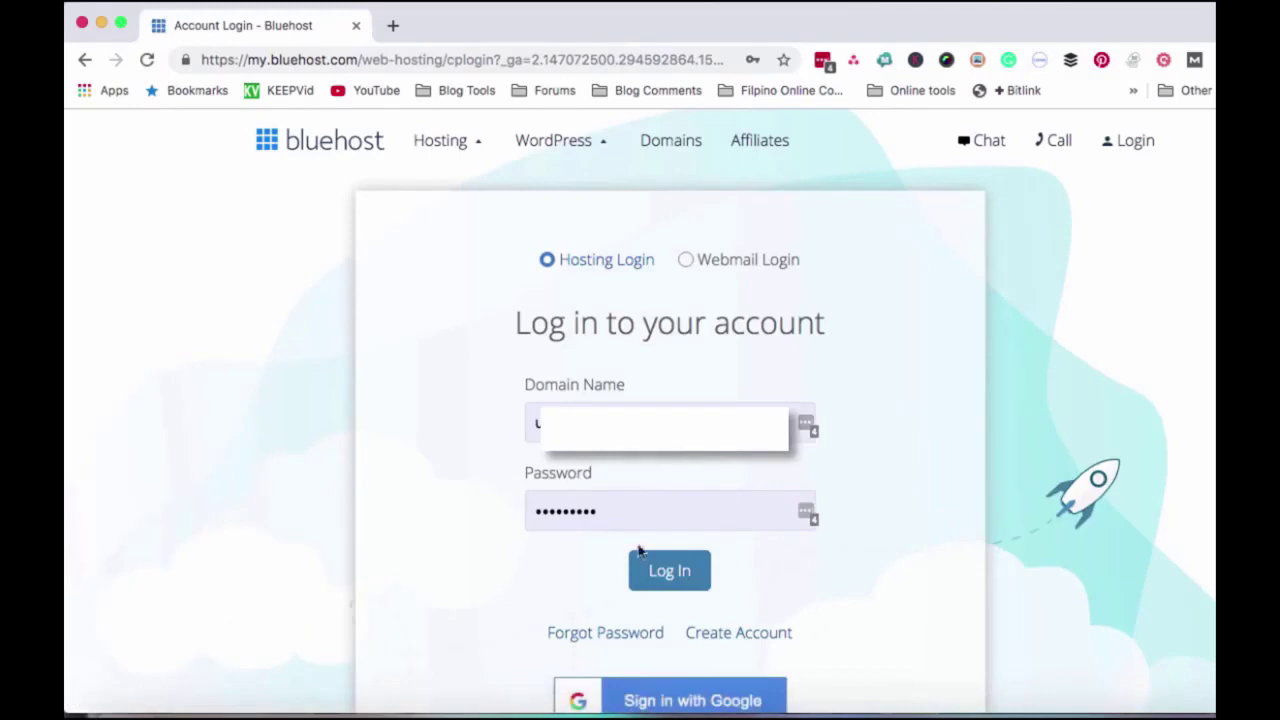
{"action": "left_click", "coordinate": [663, 576]}
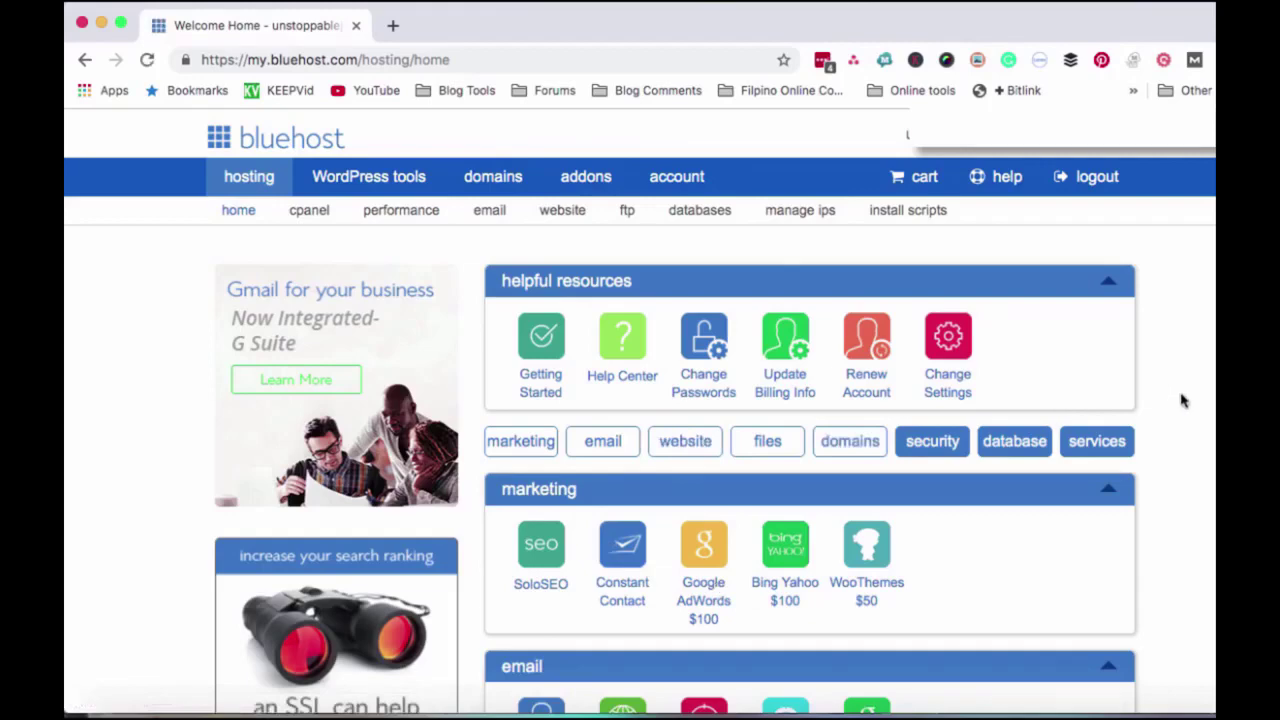
- Launch the WordPress installer from the website panel on the Bluehost home dashboard
{"action": "scroll", "coordinate": [1181, 400], "scroll_direction": "down", "scroll_amount": 4}
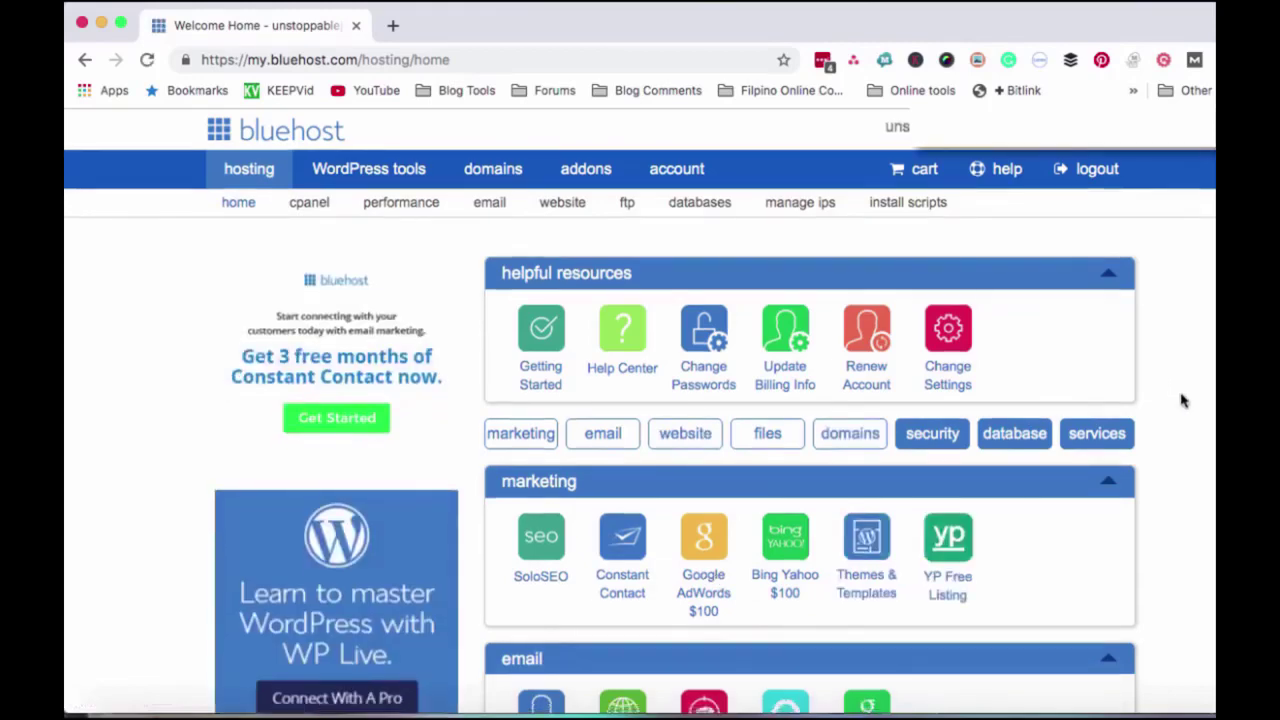
{"action": "scroll", "coordinate": [1181, 400], "scroll_direction": "down", "scroll_amount": 3}
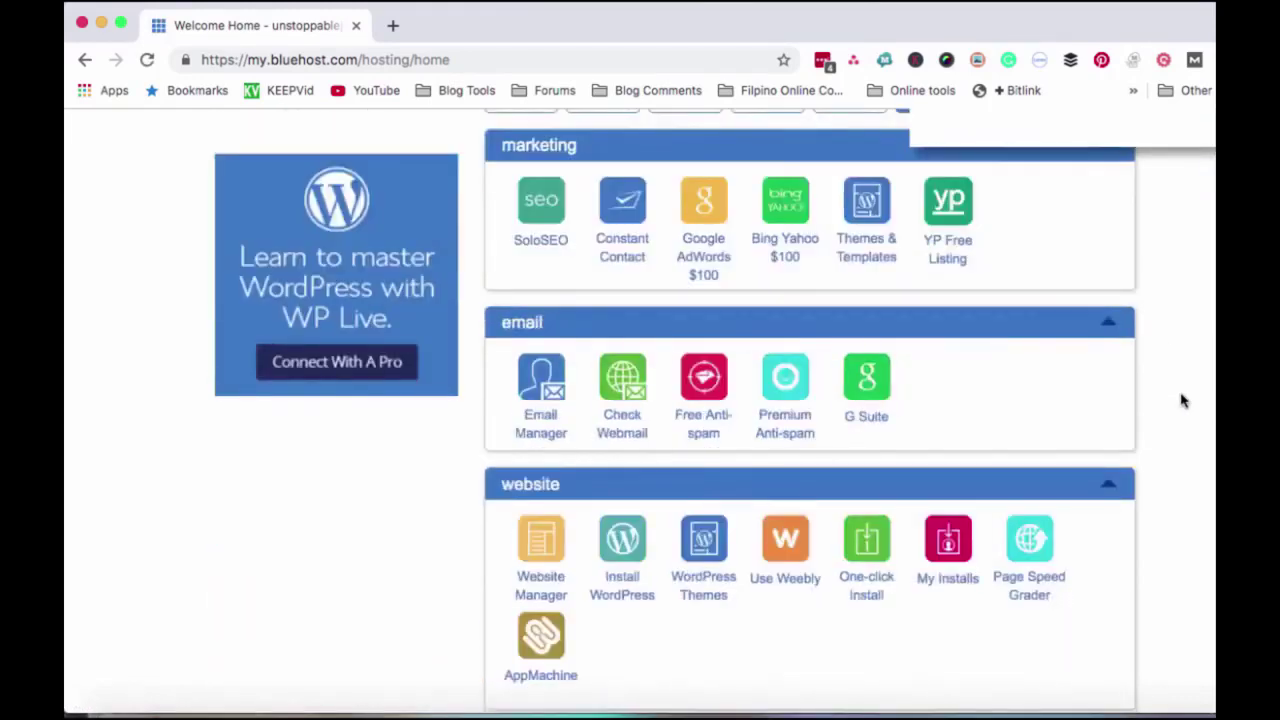
{"action": "scroll", "coordinate": [1181, 400], "scroll_direction": "down", "scroll_amount": 2}
{"action": "scroll", "coordinate": [1181, 400], "scroll_direction": "down", "scroll_amount": 2}
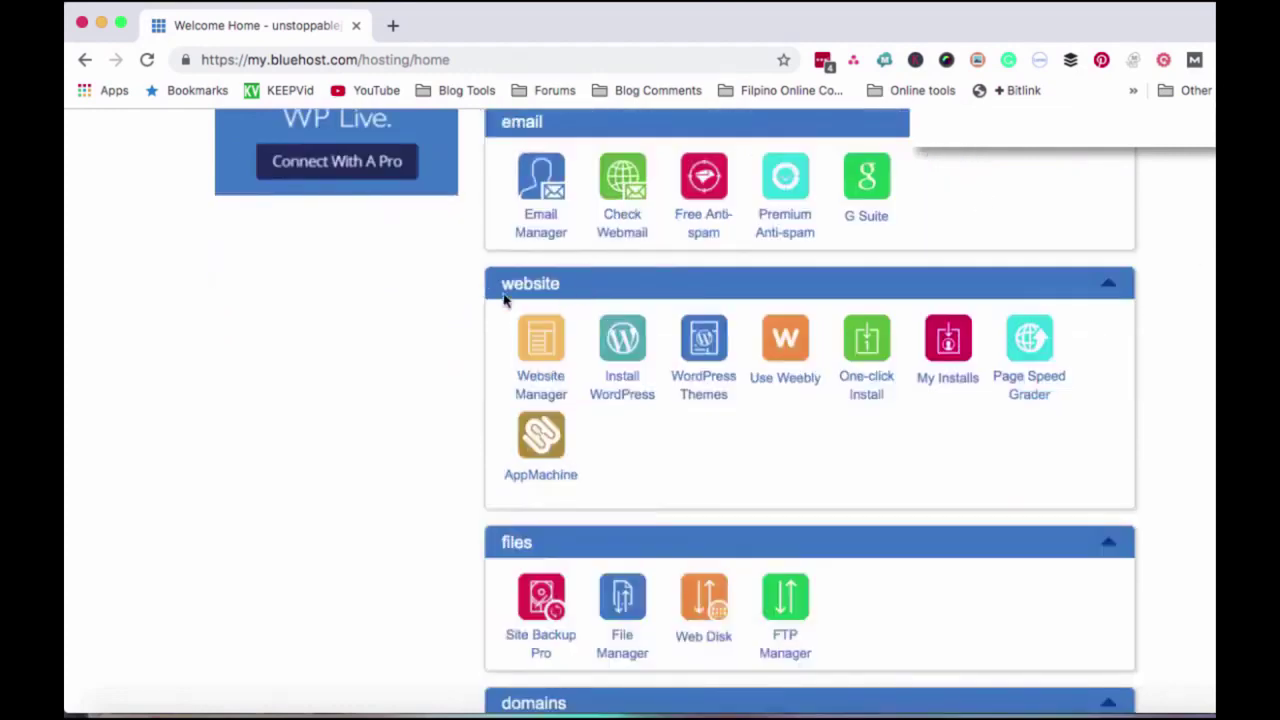
{"action": "left_click_drag", "start_coordinate": [448, 268], "coordinate": [636, 449]}
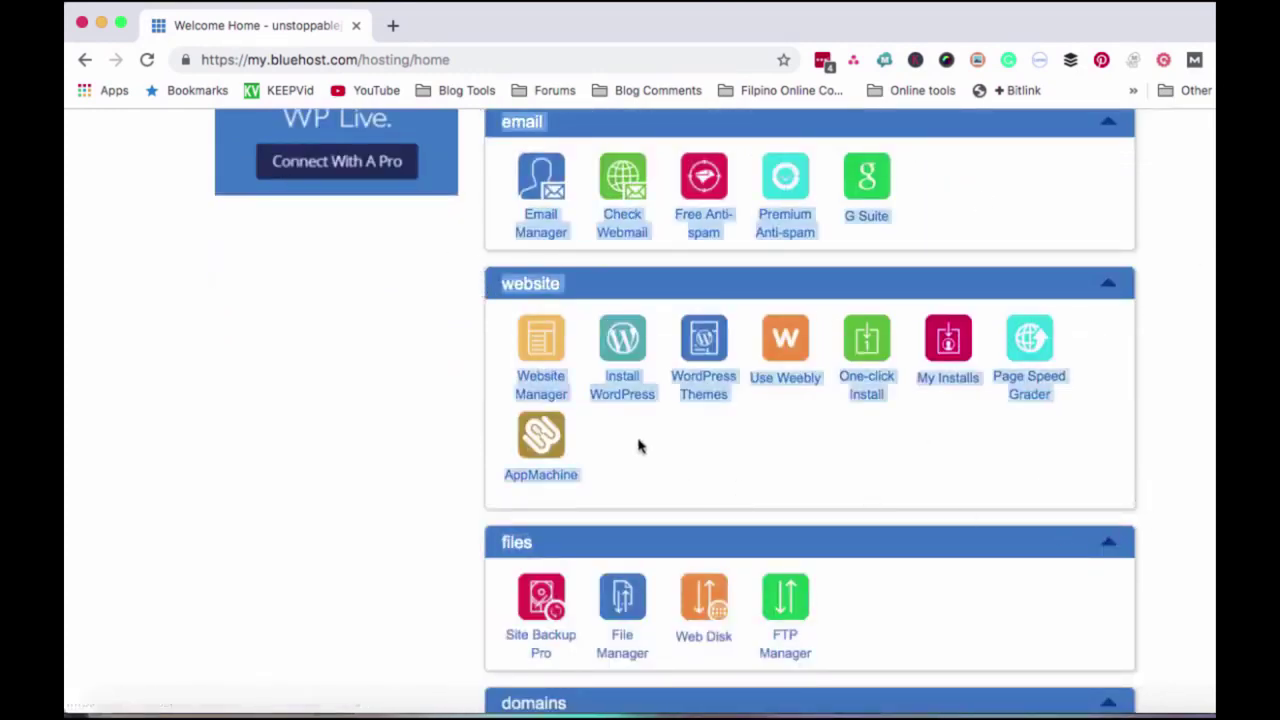
{"action": "left_click", "coordinate": [631, 427]}
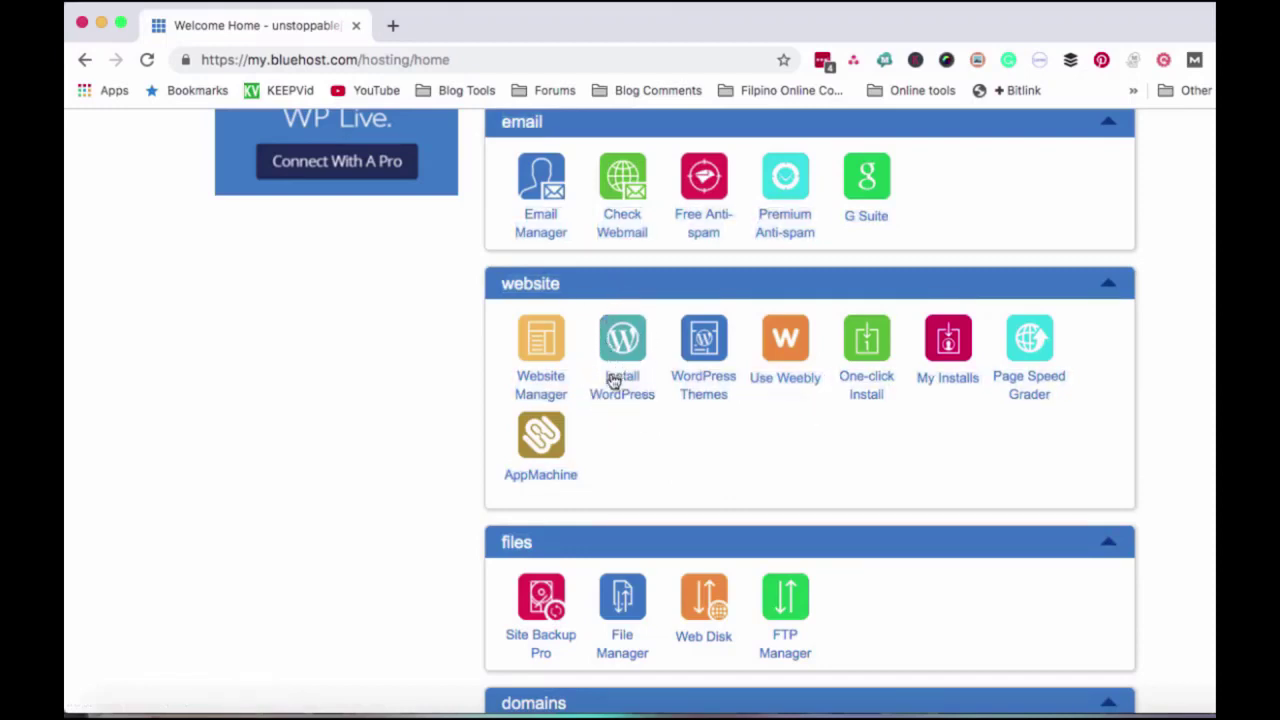
{"action": "left_click", "coordinate": [621, 392]}
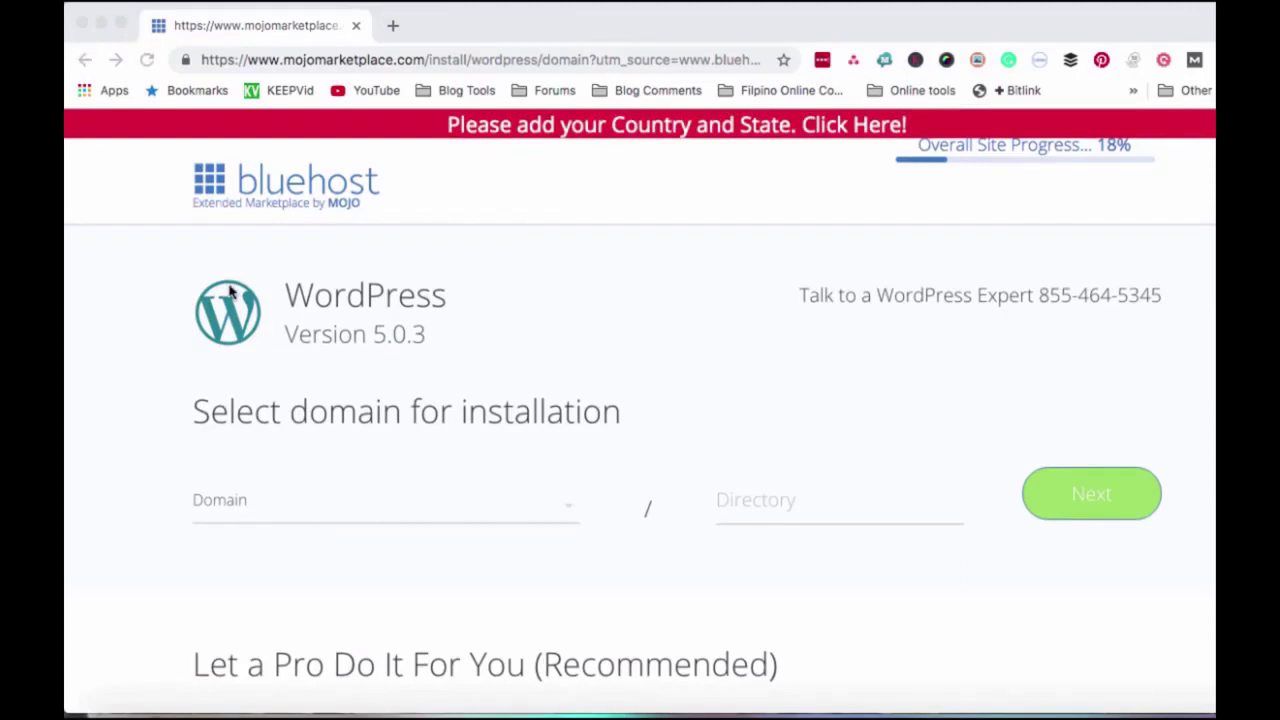
{"action": "scroll", "coordinate": [391, 509], "scroll_direction": "down", "scroll_amount": 3}
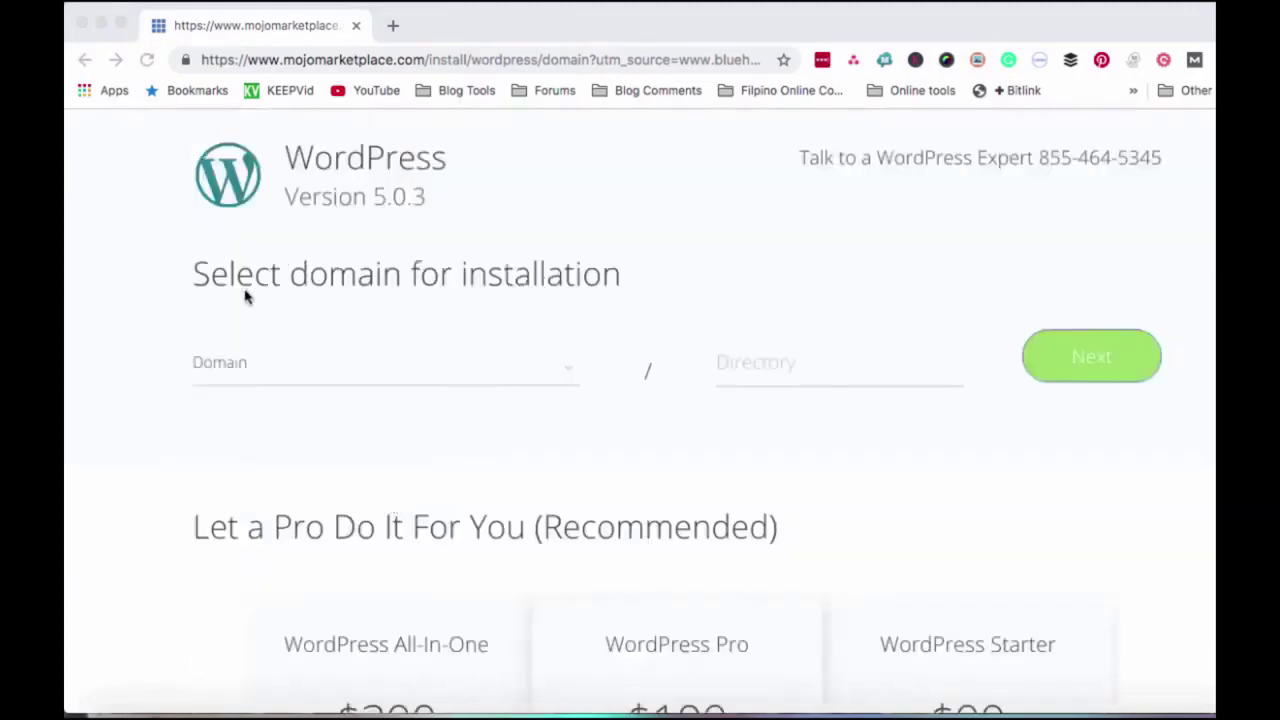
{"action": "left_click", "coordinate": [188, 276]}
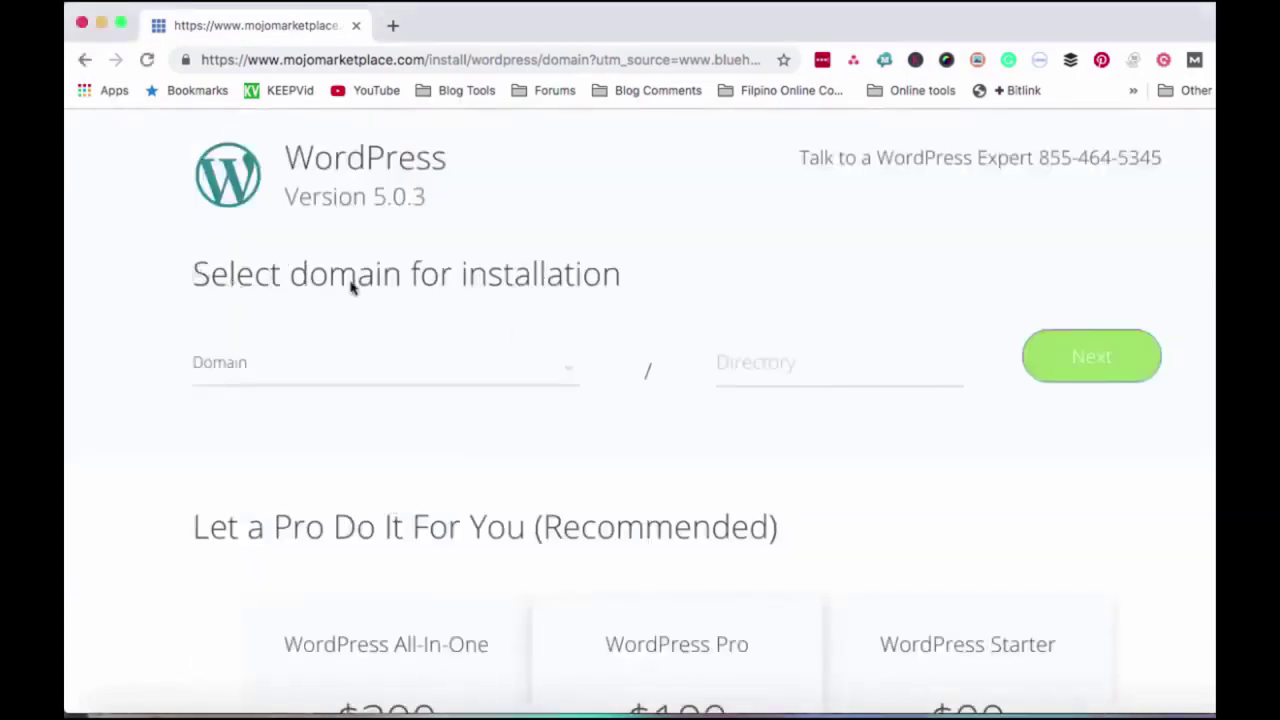
{"action": "left_click_drag", "start_coordinate": [620, 274], "coordinate": [177, 277]}
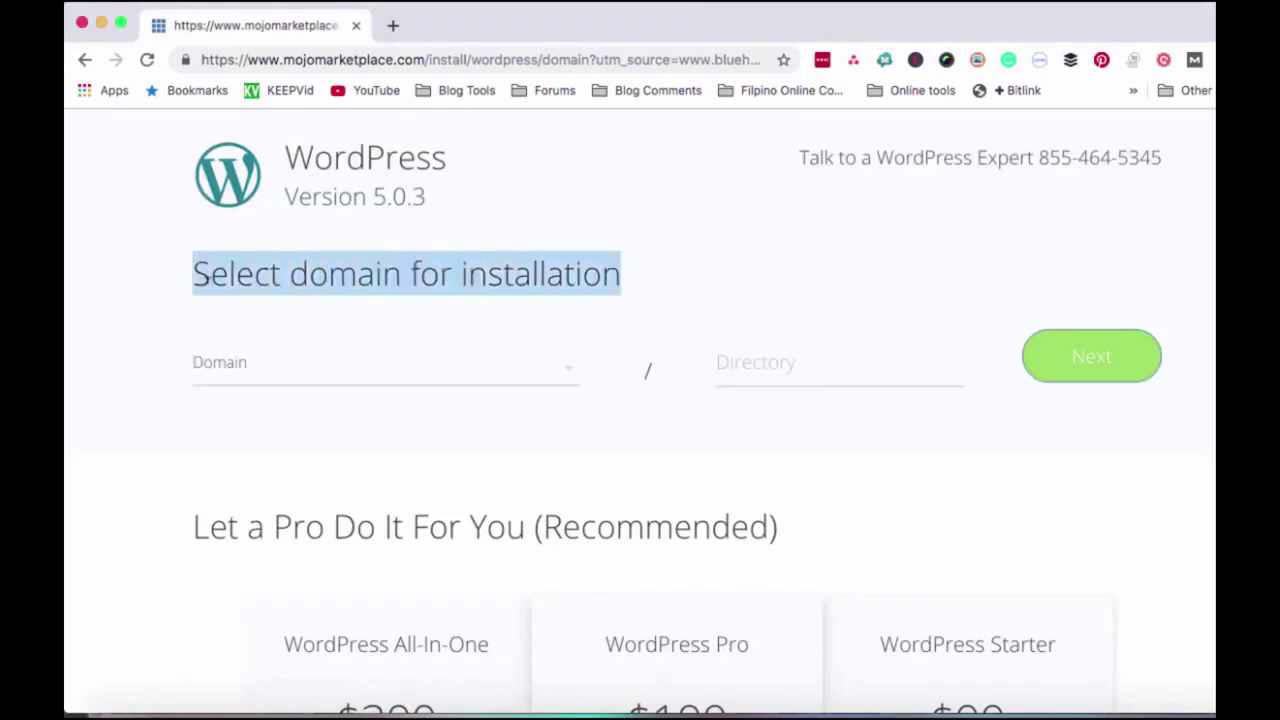
{"action": "left_click", "coordinate": [566, 372]}
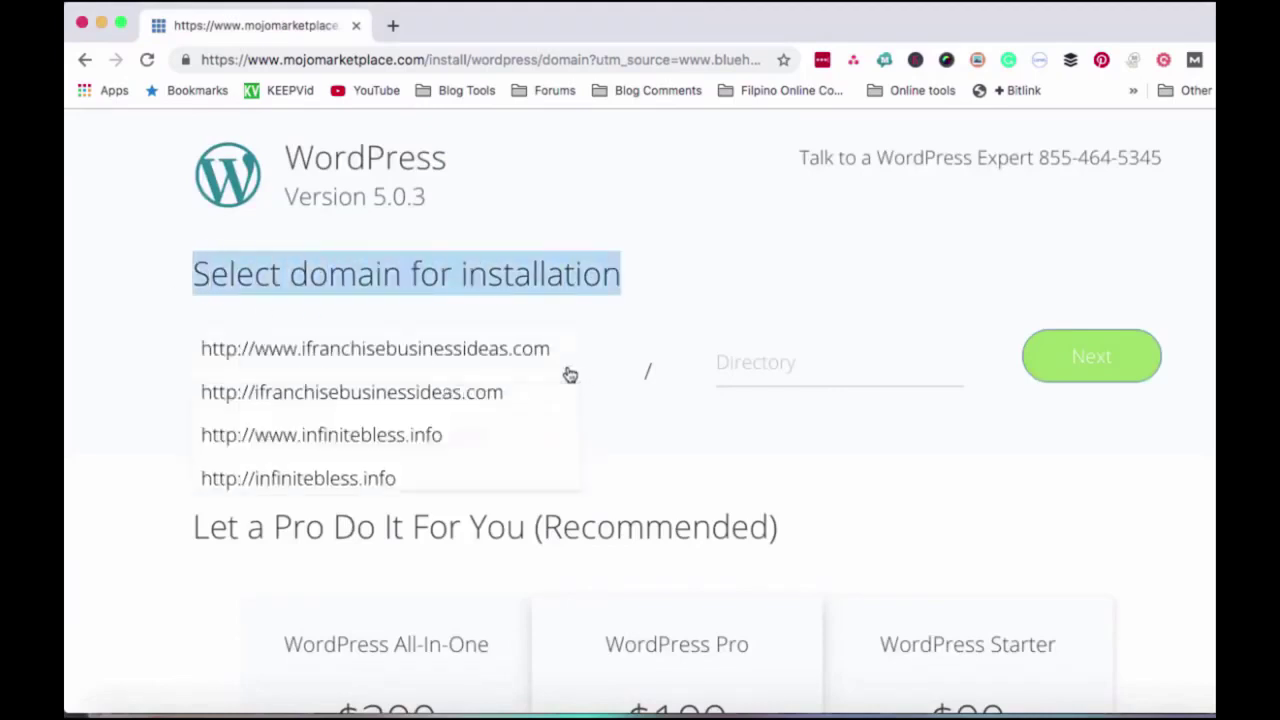
{"action": "scroll", "coordinate": [329, 432], "scroll_direction": "down", "scroll_amount": 2}
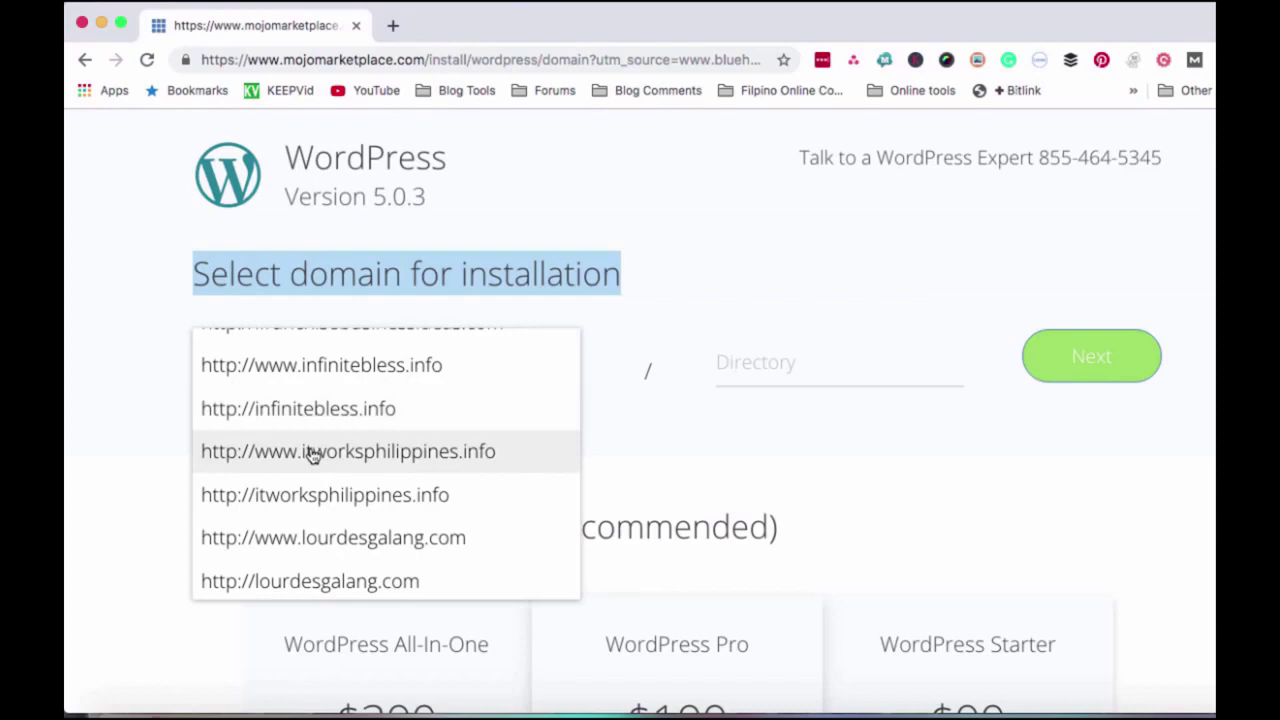
{"action": "left_click", "coordinate": [311, 452]}
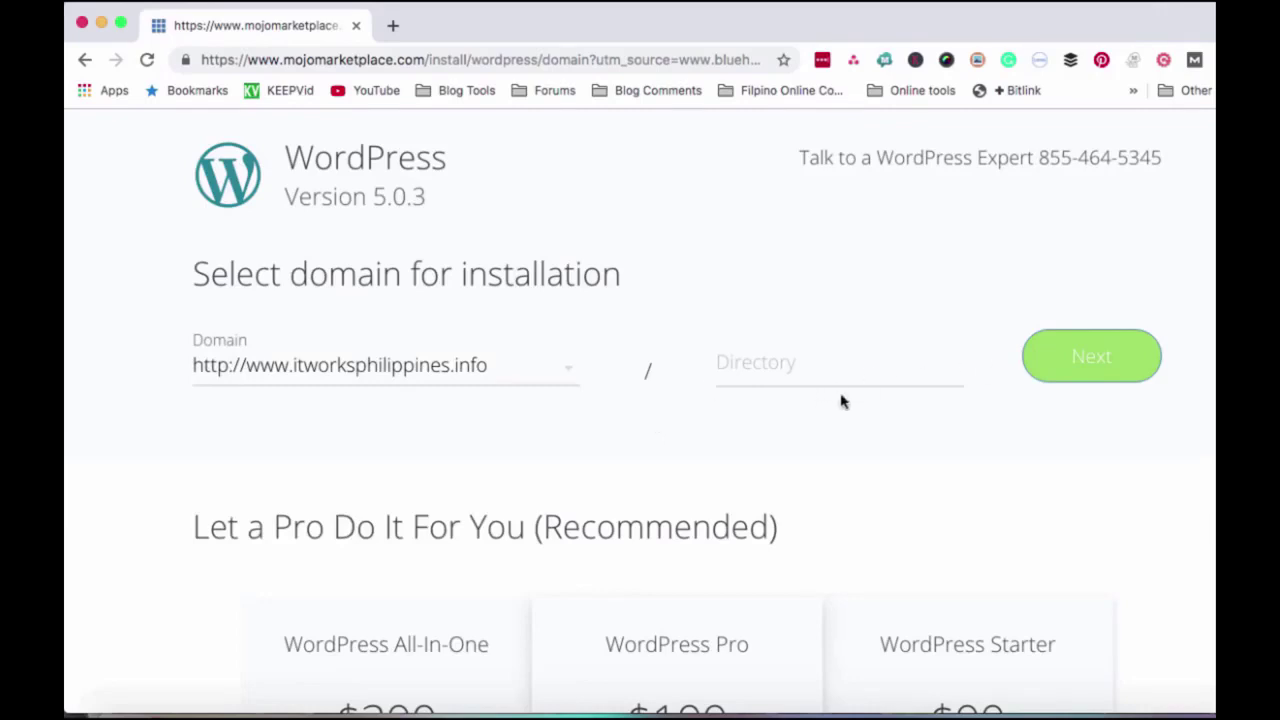
{"action": "left_click", "coordinate": [1080, 368]}
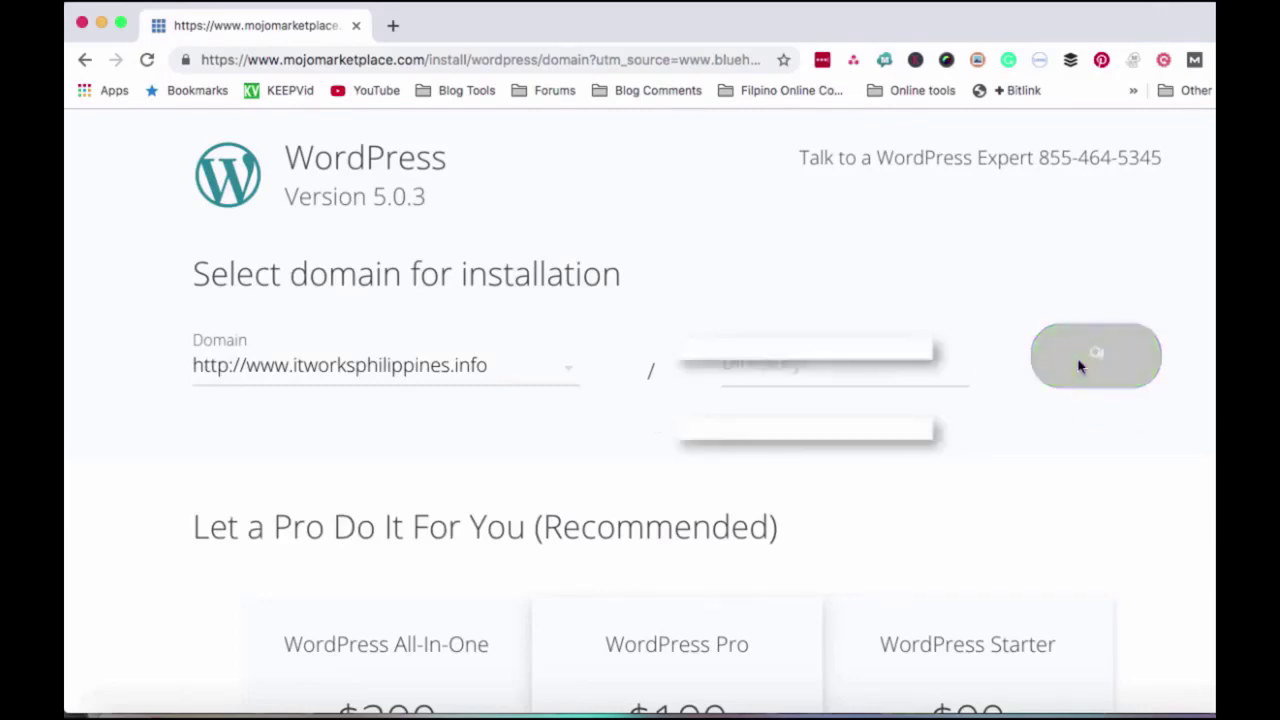
- Set the site title to 'It Works Philippines' and begin entering the admin username
{"action": "double_click", "coordinate": [314, 343]}
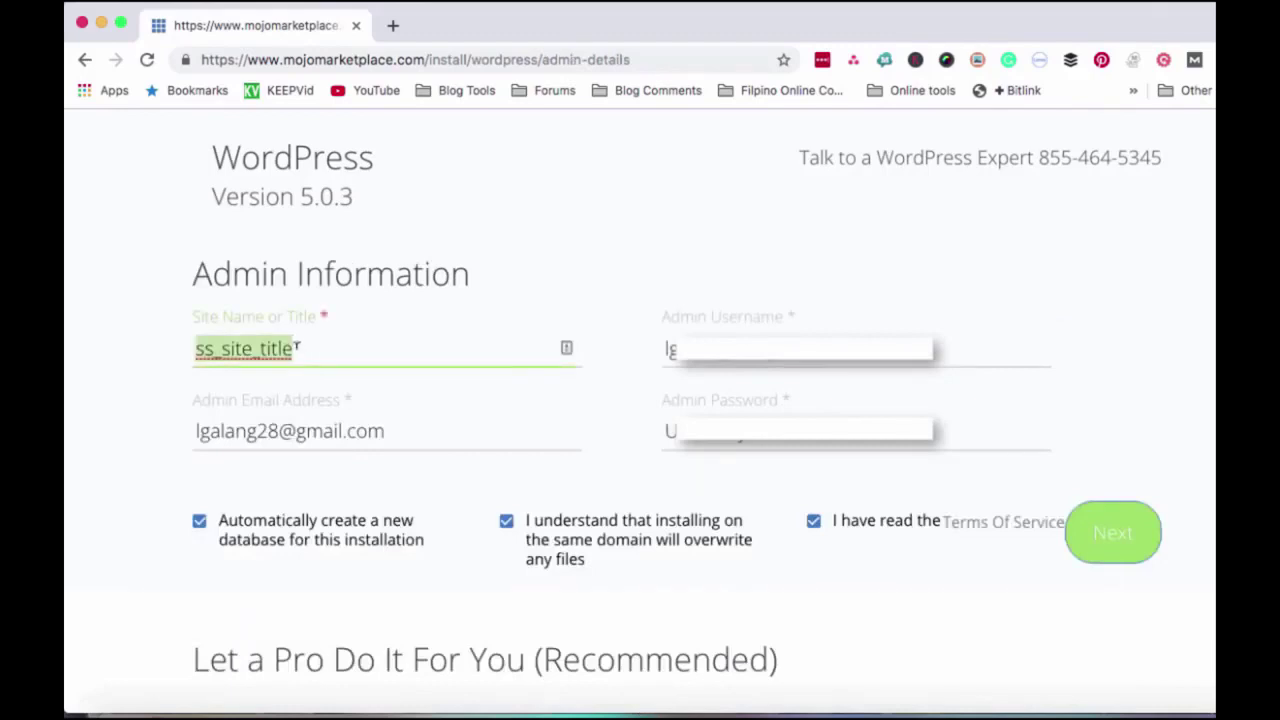
{"action": "type", "text": "It"}
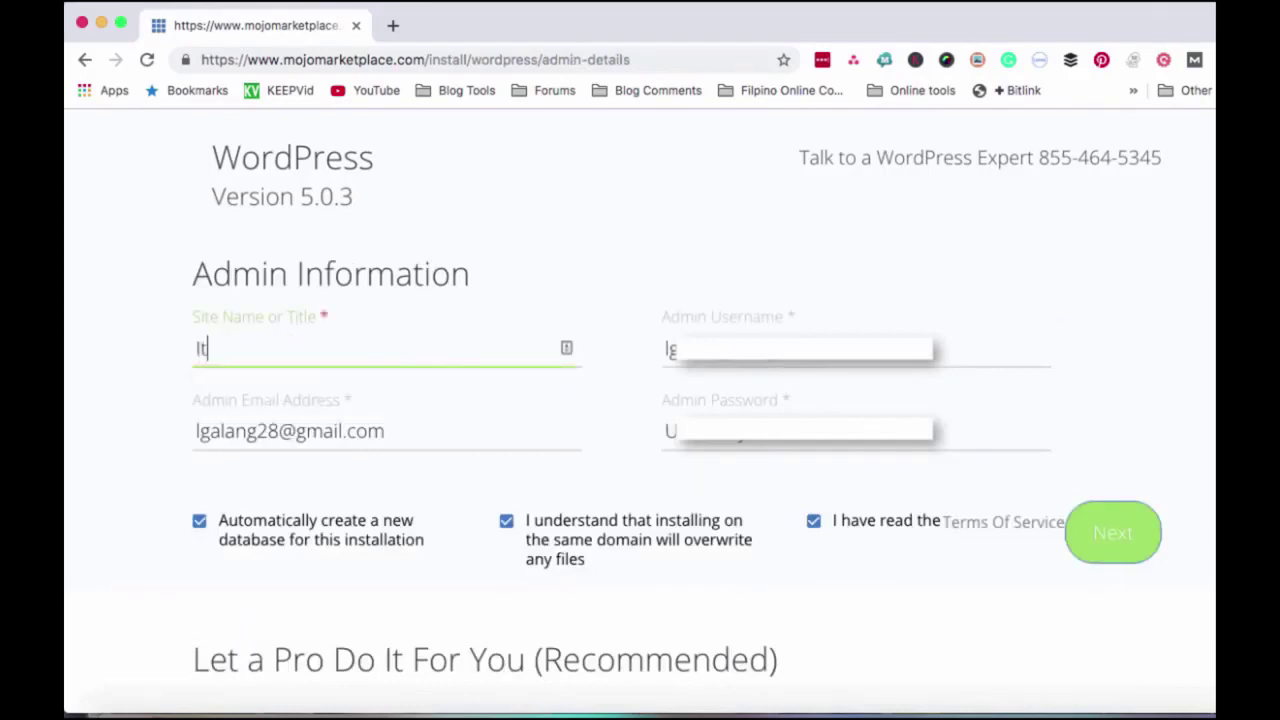
{"action": "type", "text": " Works Philippines"}
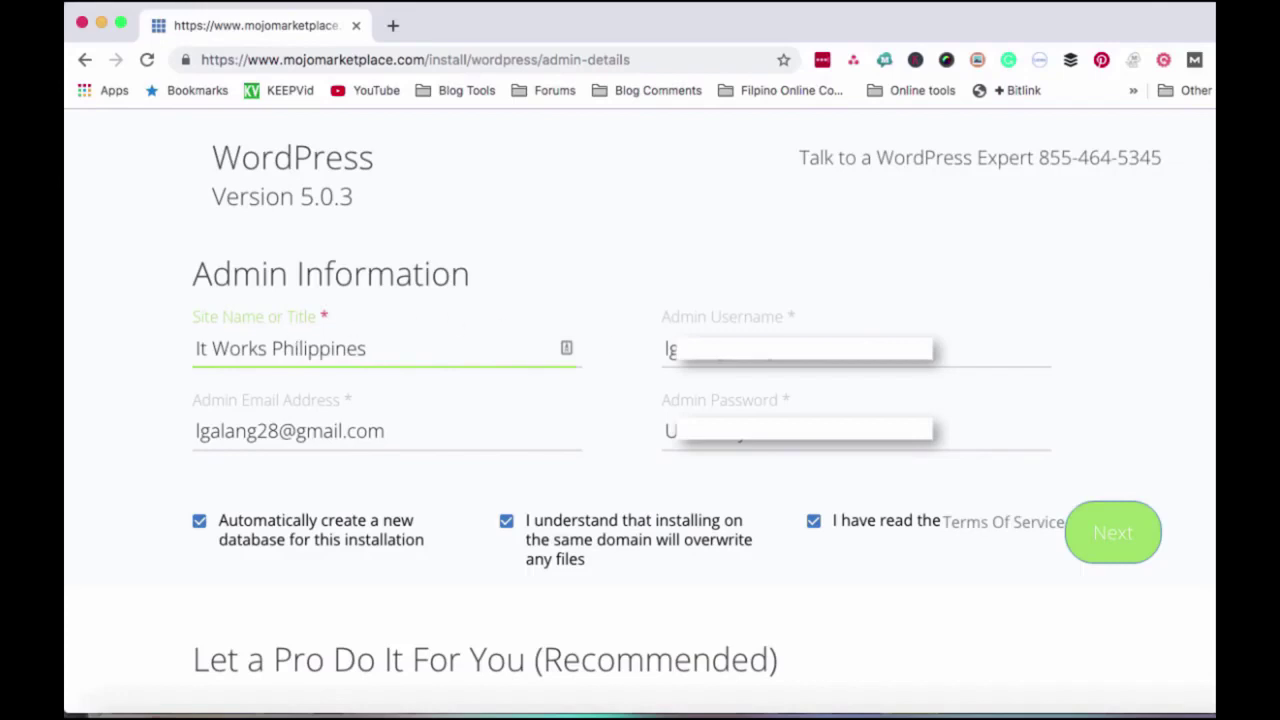
{"action": "key", "text": "Tab"}
{"action": "type", "text": "th"}
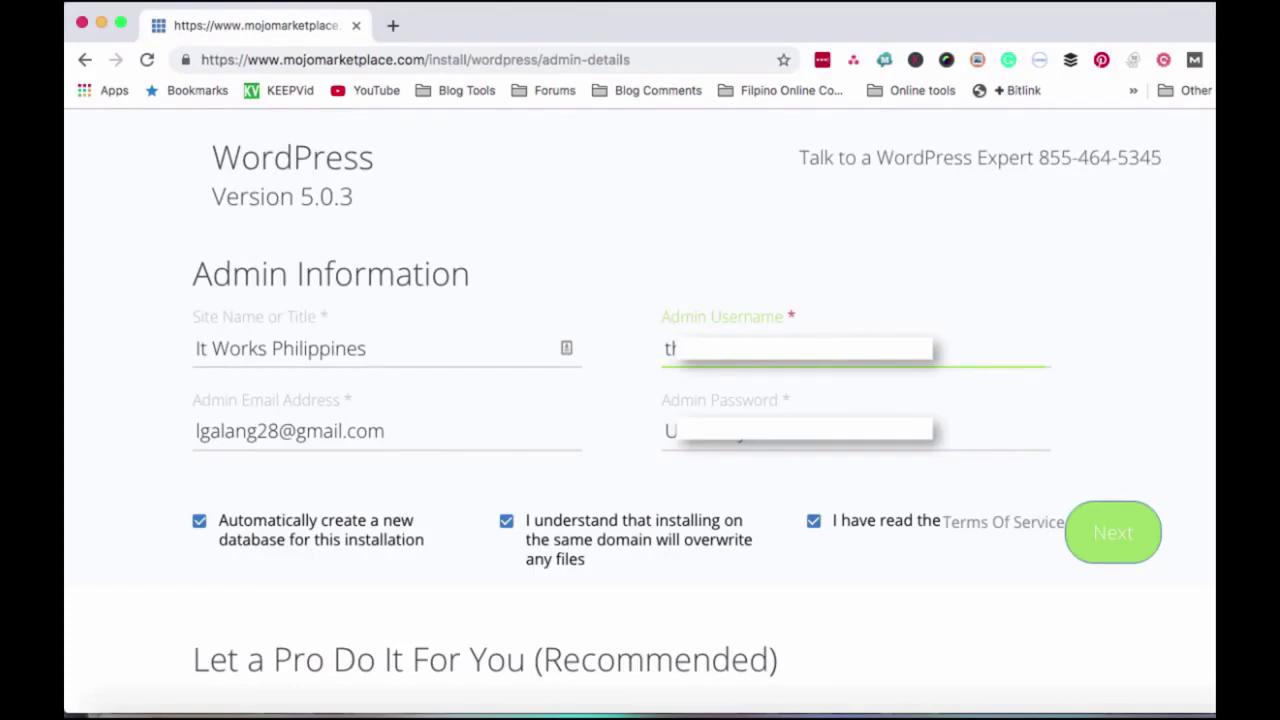
- Replace the admin e-mail with the pasted address and fill in the admin username and password
{"action": "left_click_drag", "start_coordinate": [386, 431], "coordinate": [108, 429]}
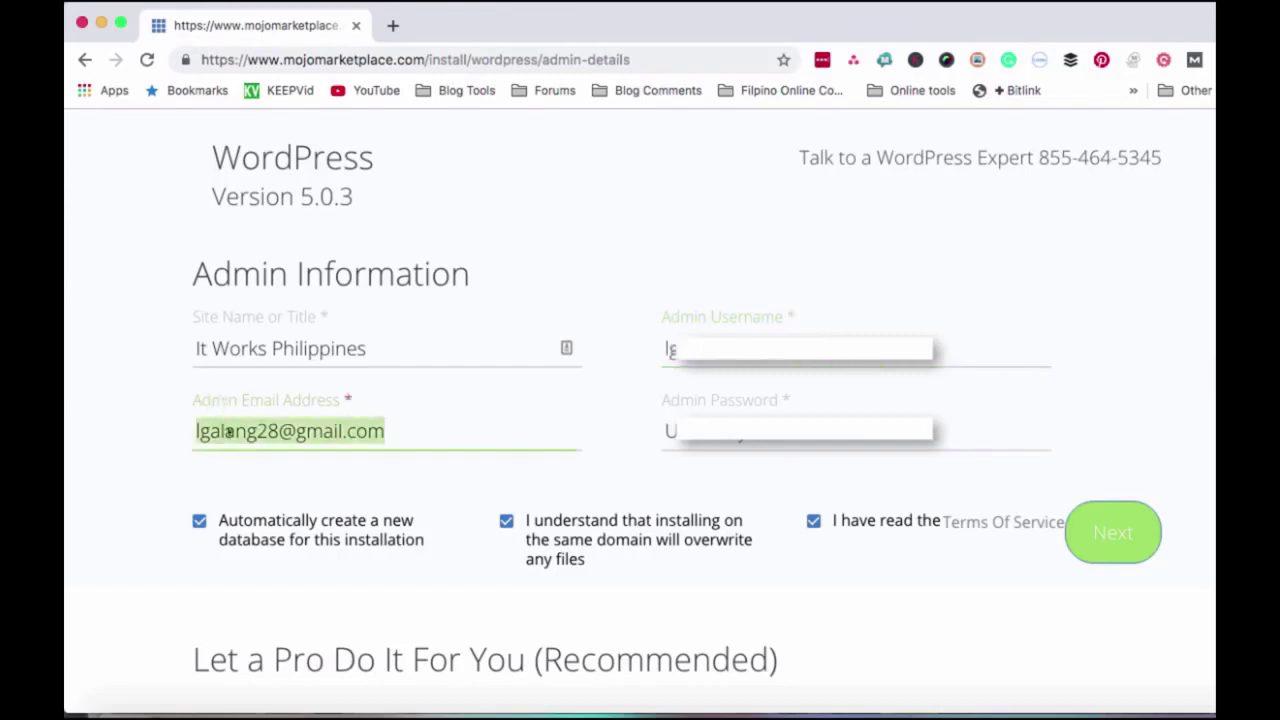
{"action": "key", "text": "super+v"}
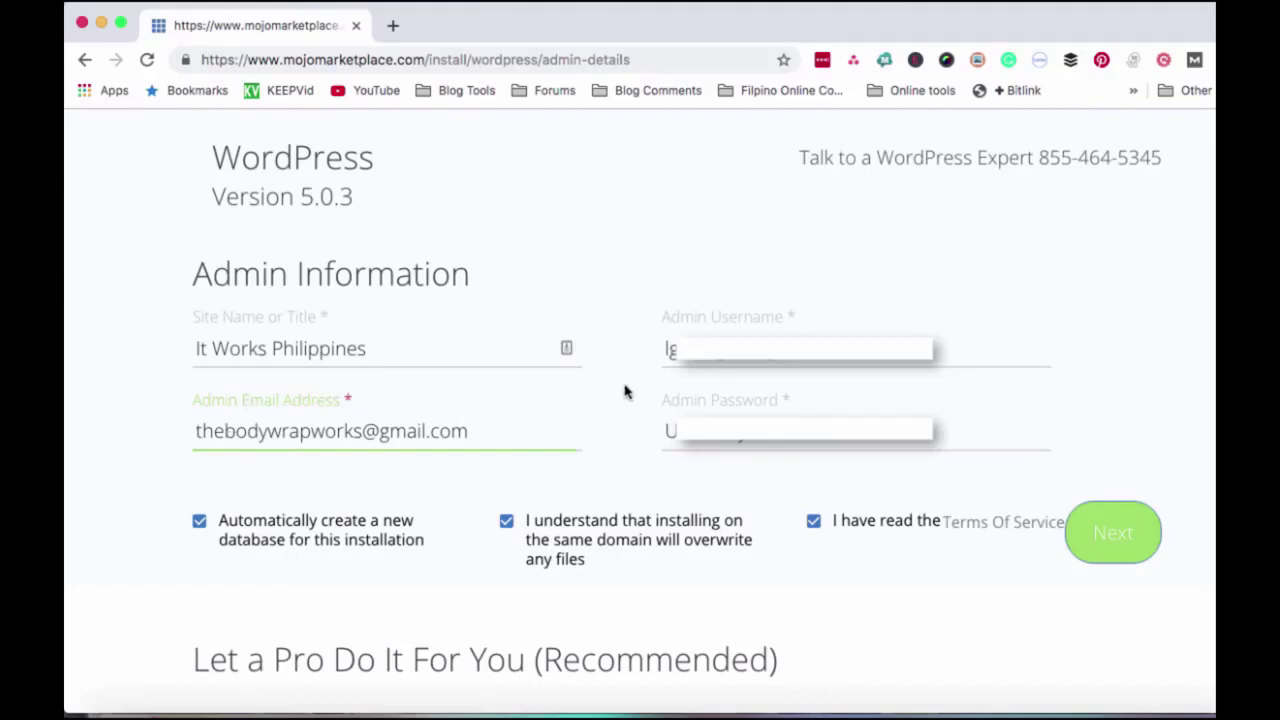
{"action": "key", "text": "Tab"}
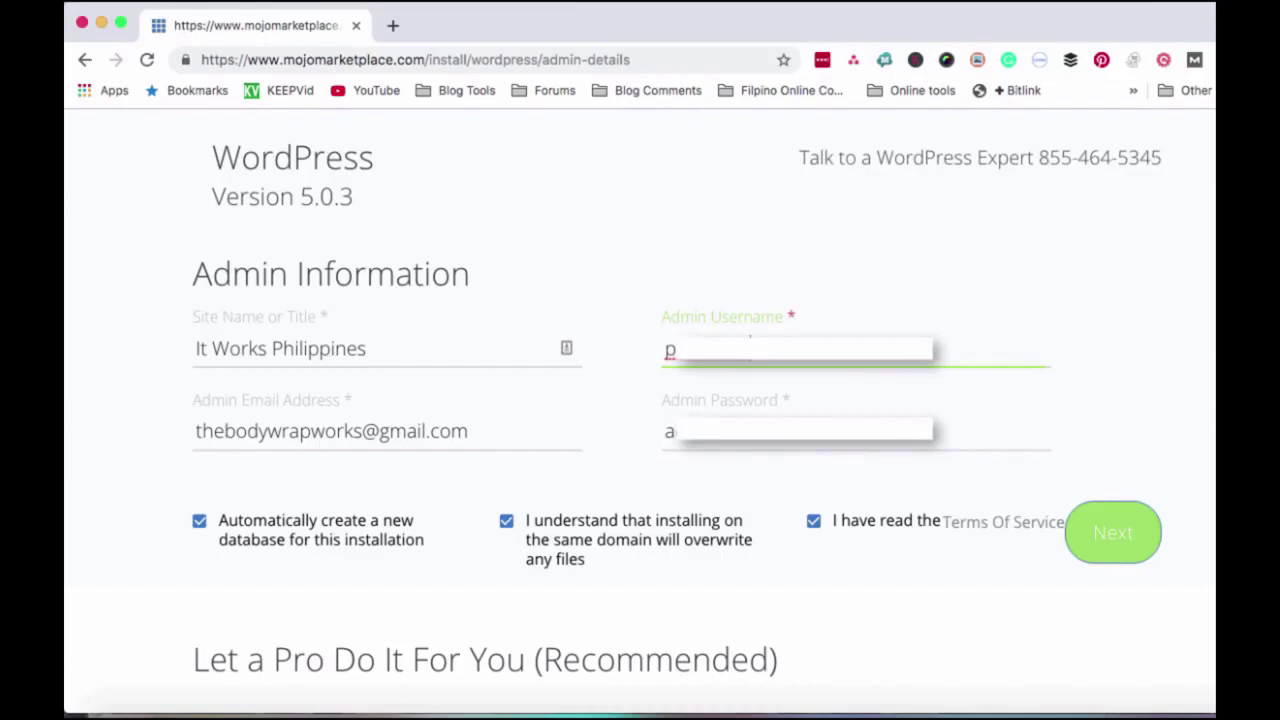
{"action": "key", "text": "Tab"}
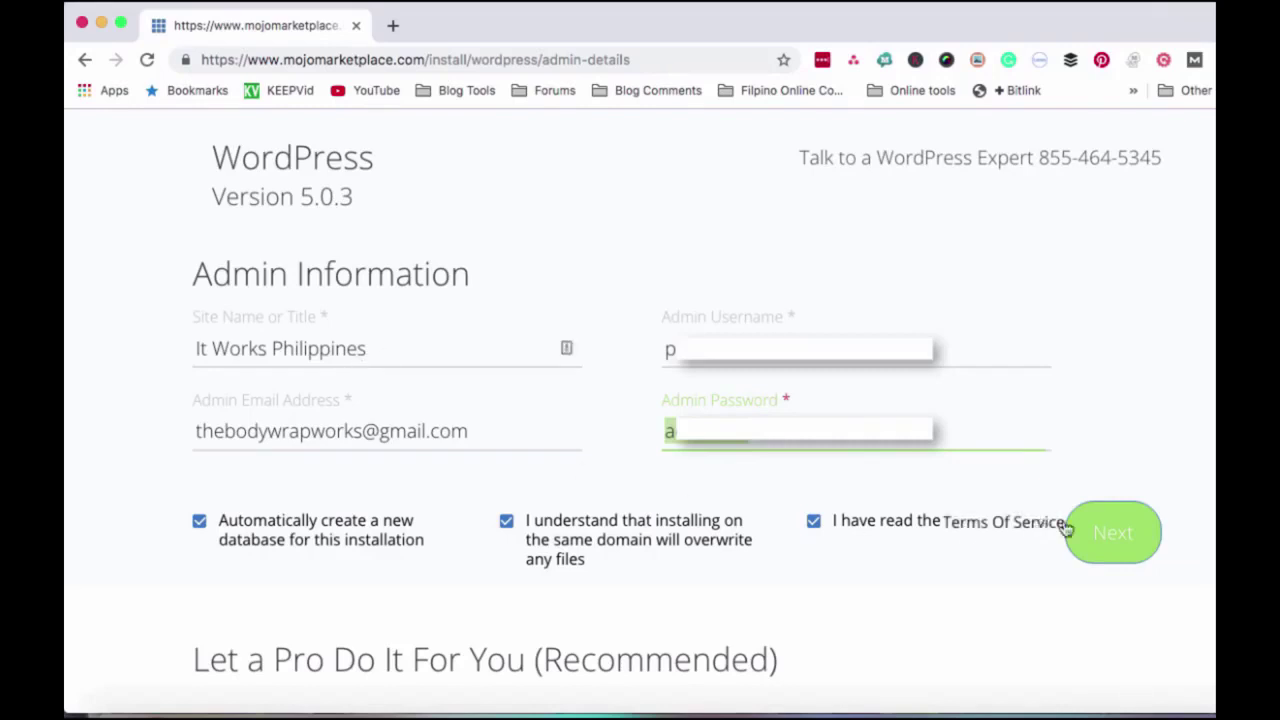
- Submit the admin details to start installing WordPress
{"action": "left_click", "coordinate": [1109, 537]}
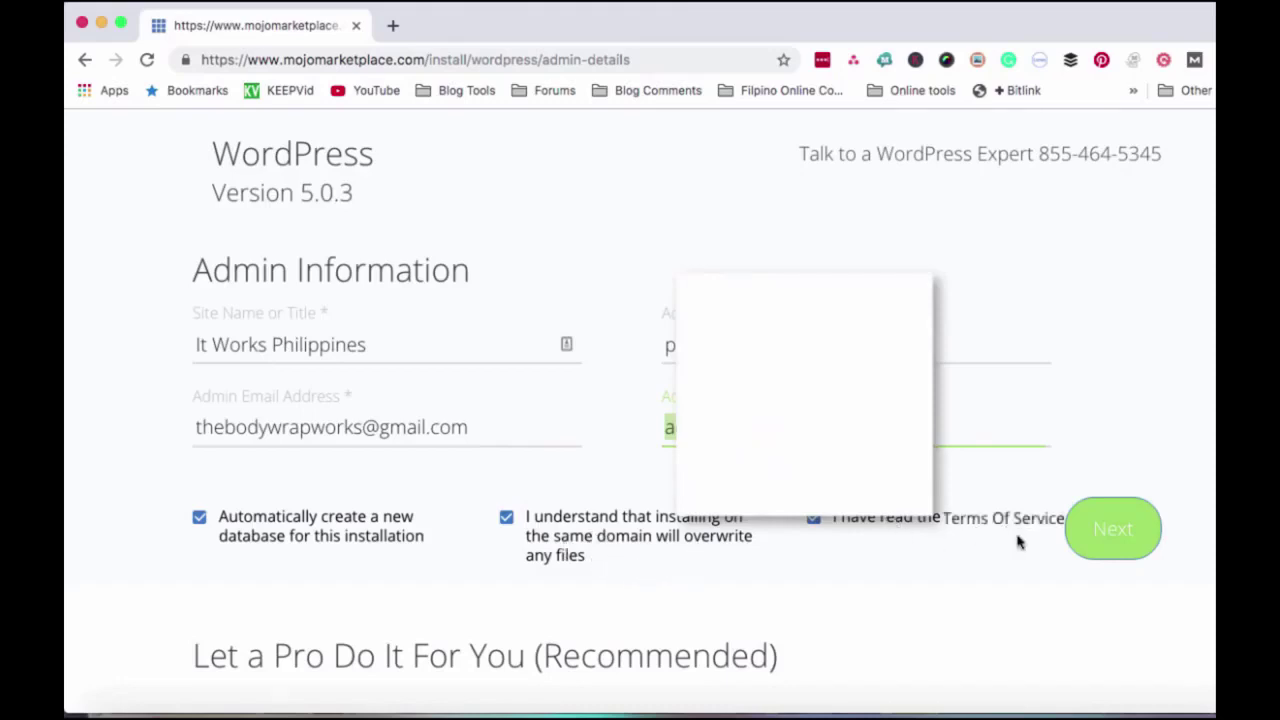
{"action": "scroll", "coordinate": [1020, 541], "scroll_direction": "down", "scroll_amount": 1}
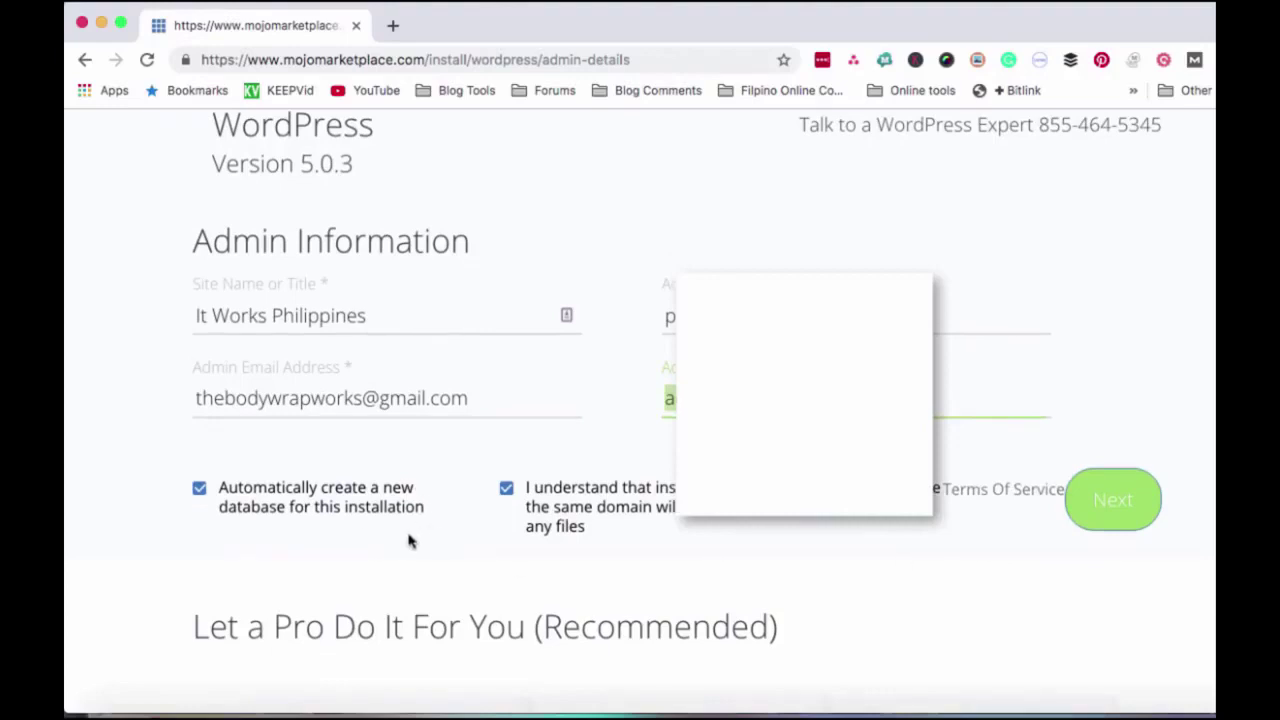
{"action": "left_click", "coordinate": [1104, 512]}
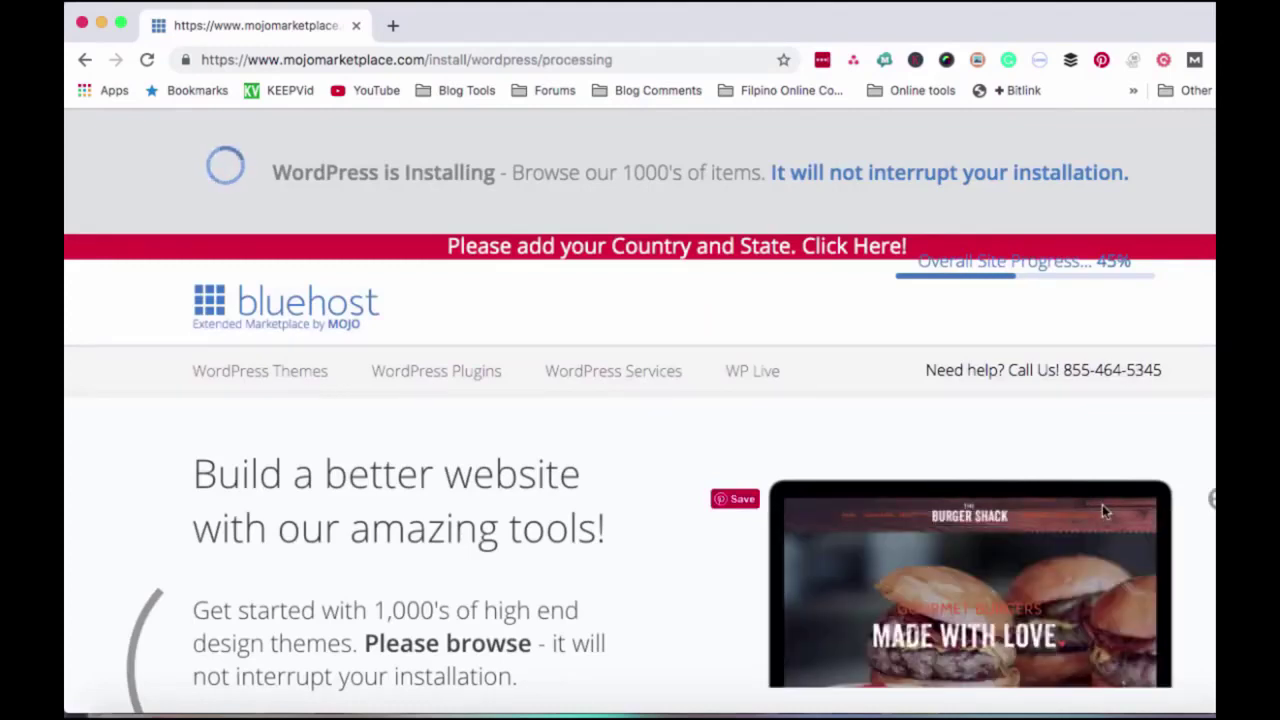
- Wait for the WordPress installation to finish and show the Installation Complete message
{"action": "mouse_move", "coordinate": [1100, 270]}
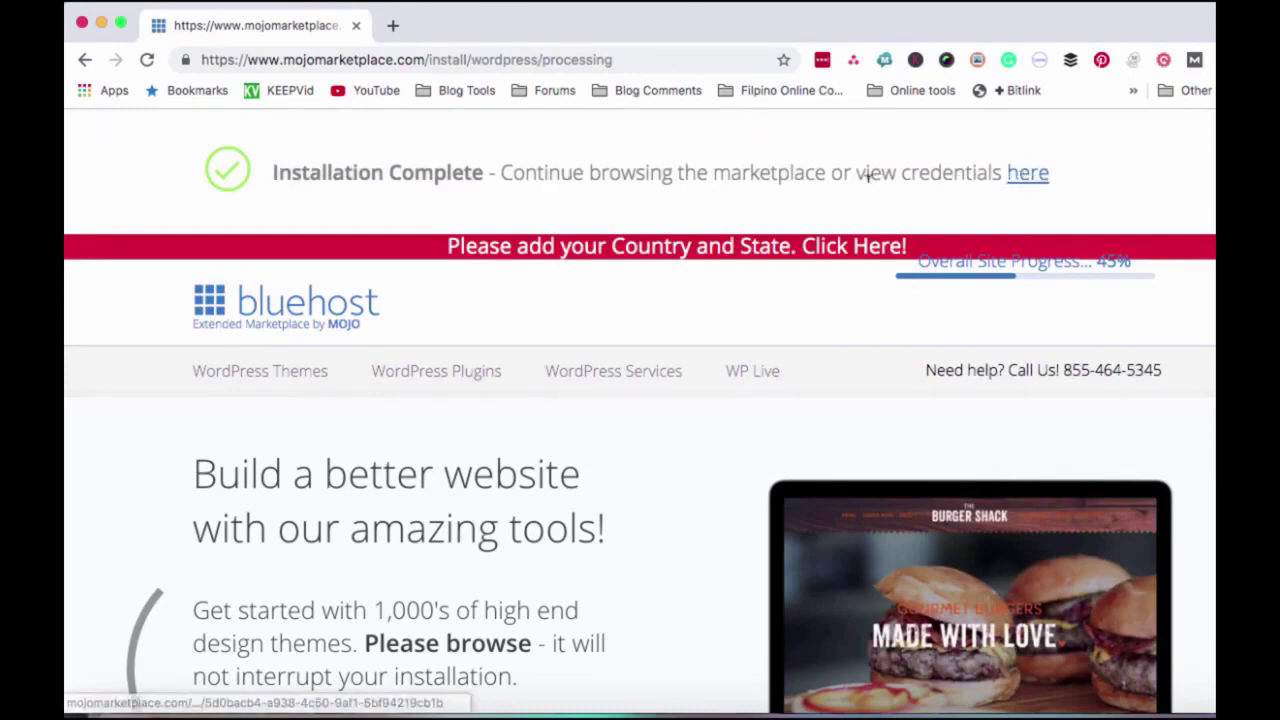
{"action": "left_click", "coordinate": [1025, 176]}
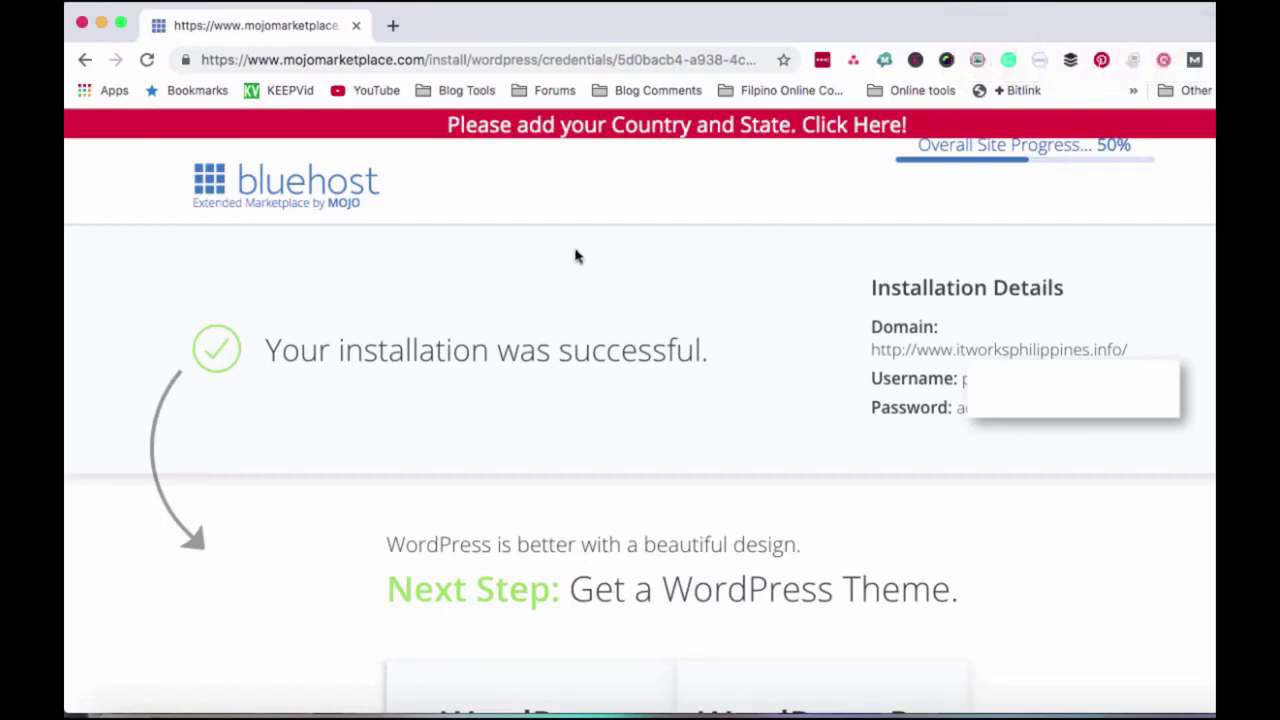
{"action": "scroll", "coordinate": [711, 266], "scroll_direction": "down", "scroll_amount": 1}
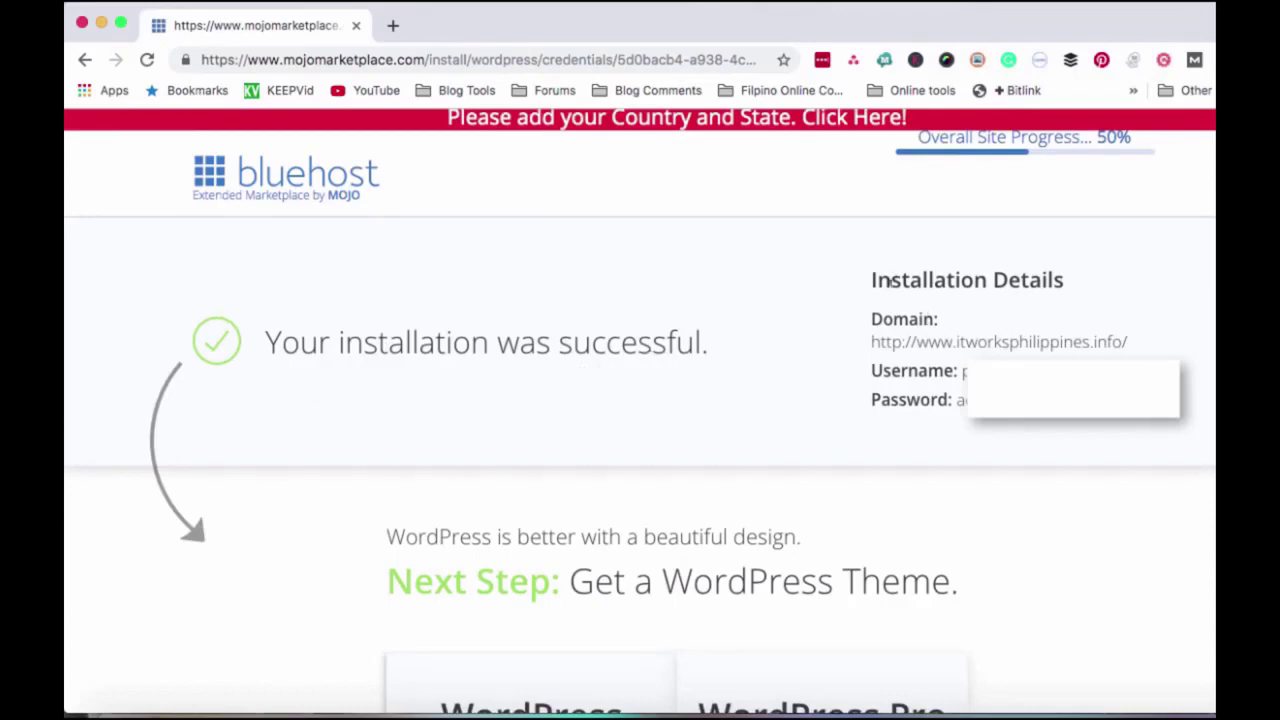
{"action": "left_click_drag", "start_coordinate": [869, 277], "coordinate": [1070, 432]}
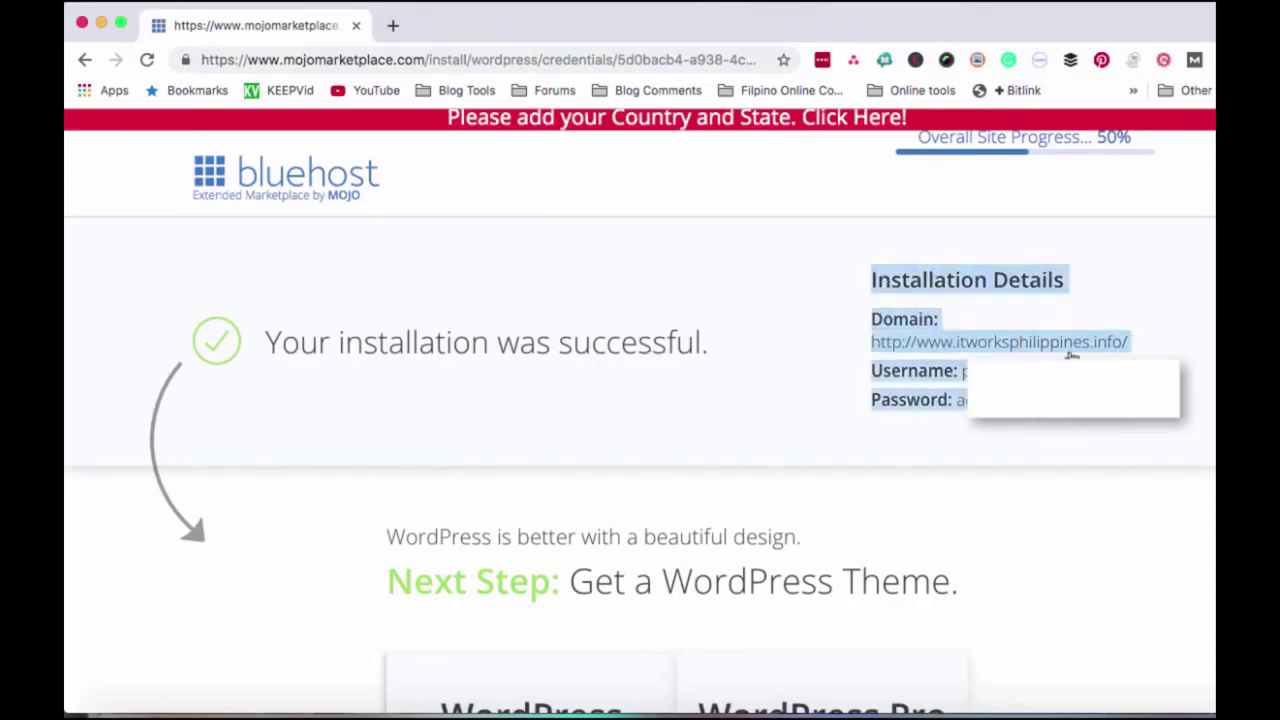
{"action": "left_click", "coordinate": [906, 349]}
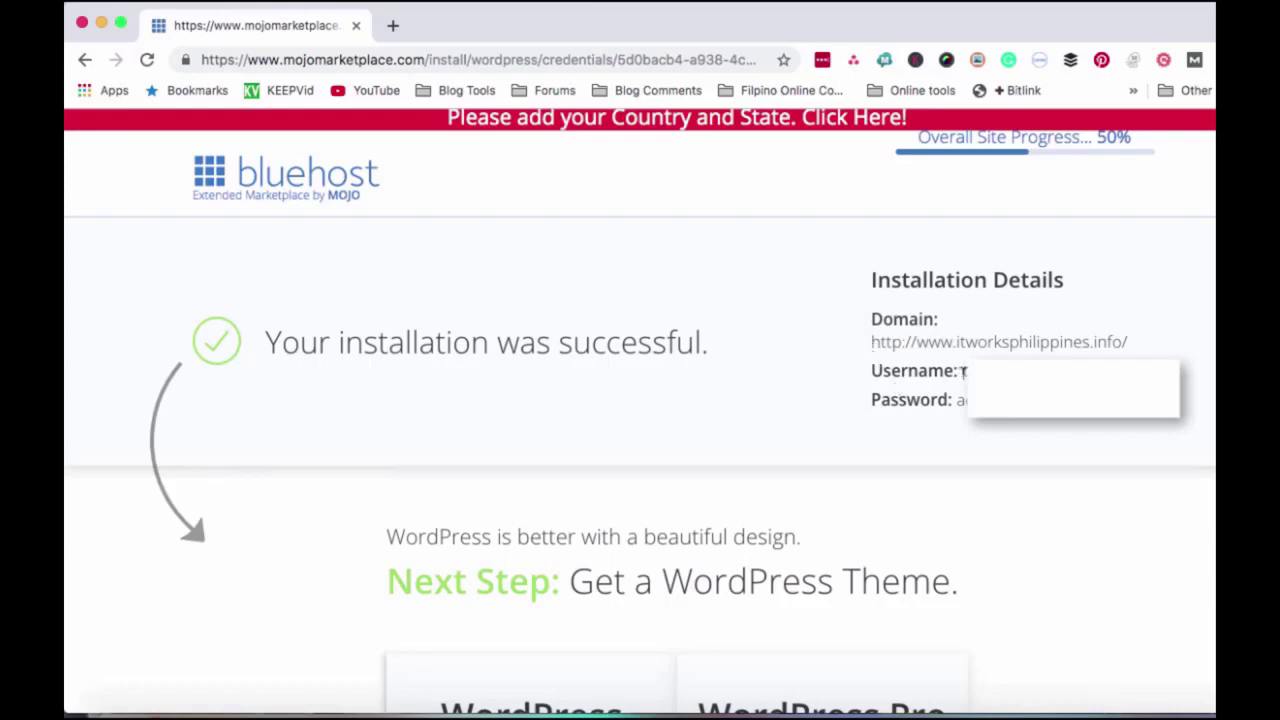
{"action": "left_click_drag", "start_coordinate": [957, 400], "coordinate": [1060, 401]}
{"action": "scroll", "coordinate": [640, 400], "scroll_direction": "down", "scroll_amount": 5}
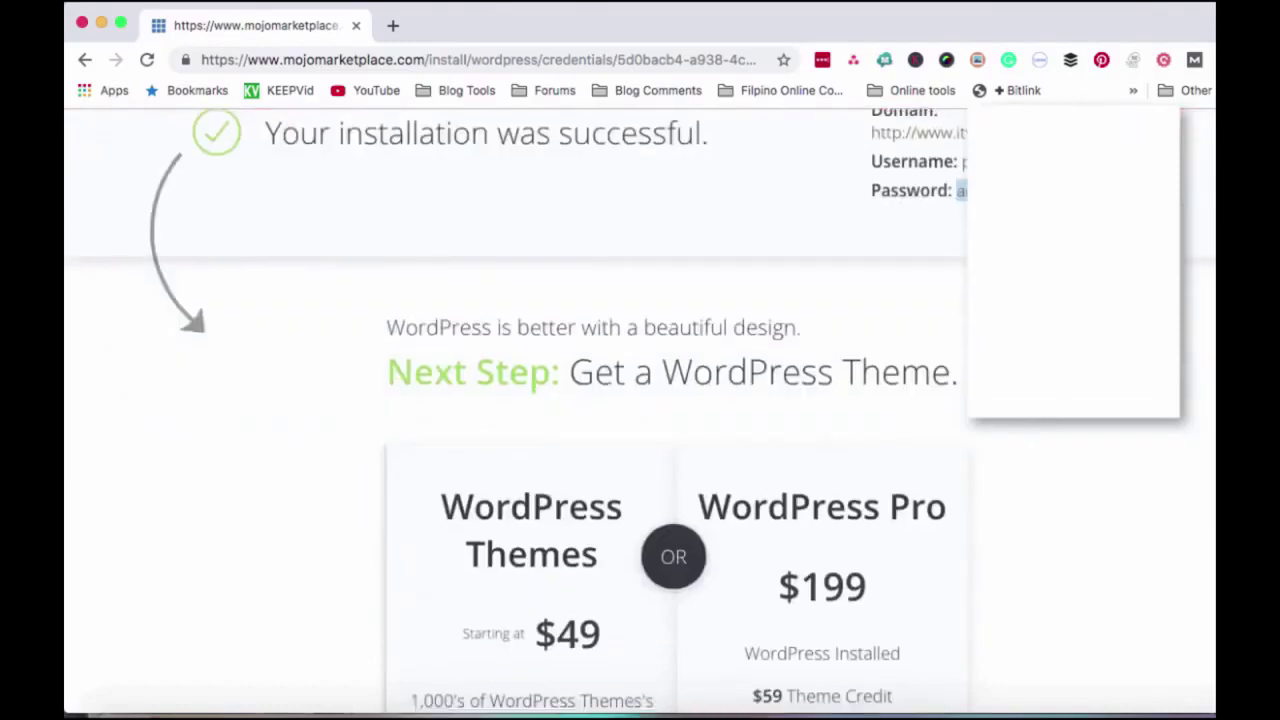
{"action": "scroll", "coordinate": [676, 386], "scroll_direction": "down", "scroll_amount": 3}
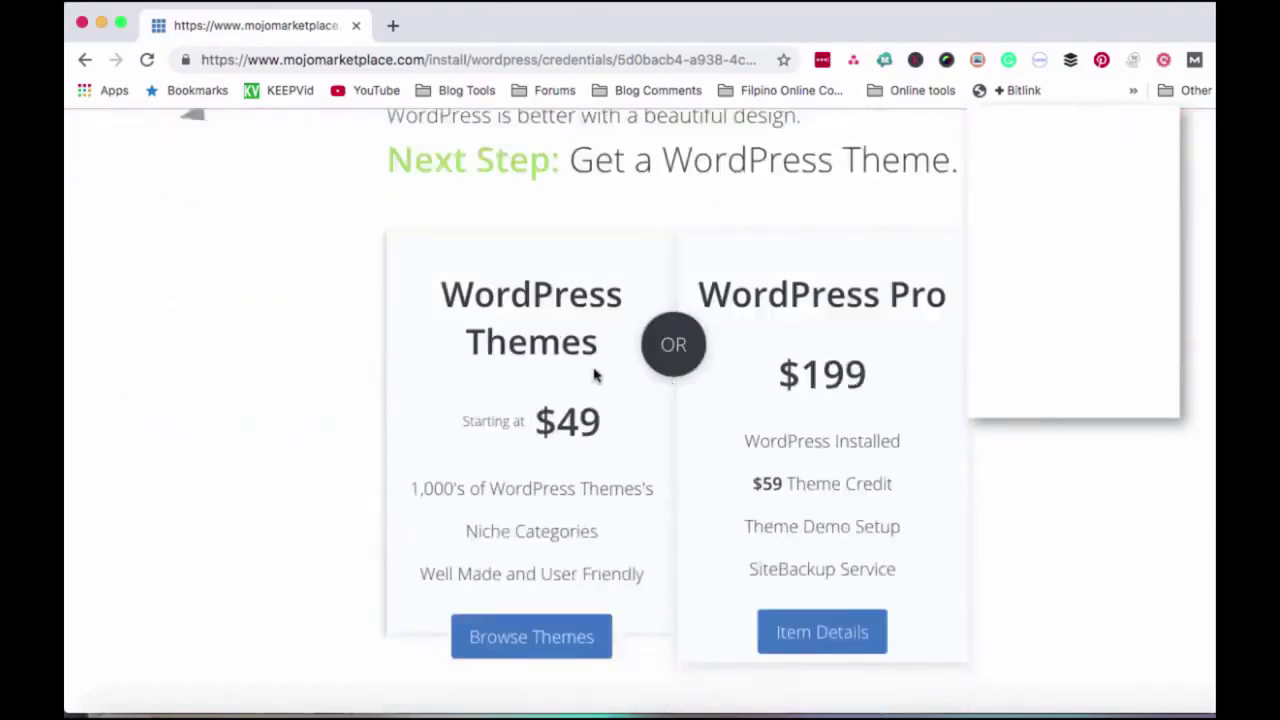
{"action": "scroll", "coordinate": [594, 378], "scroll_direction": "down", "scroll_amount": 1}
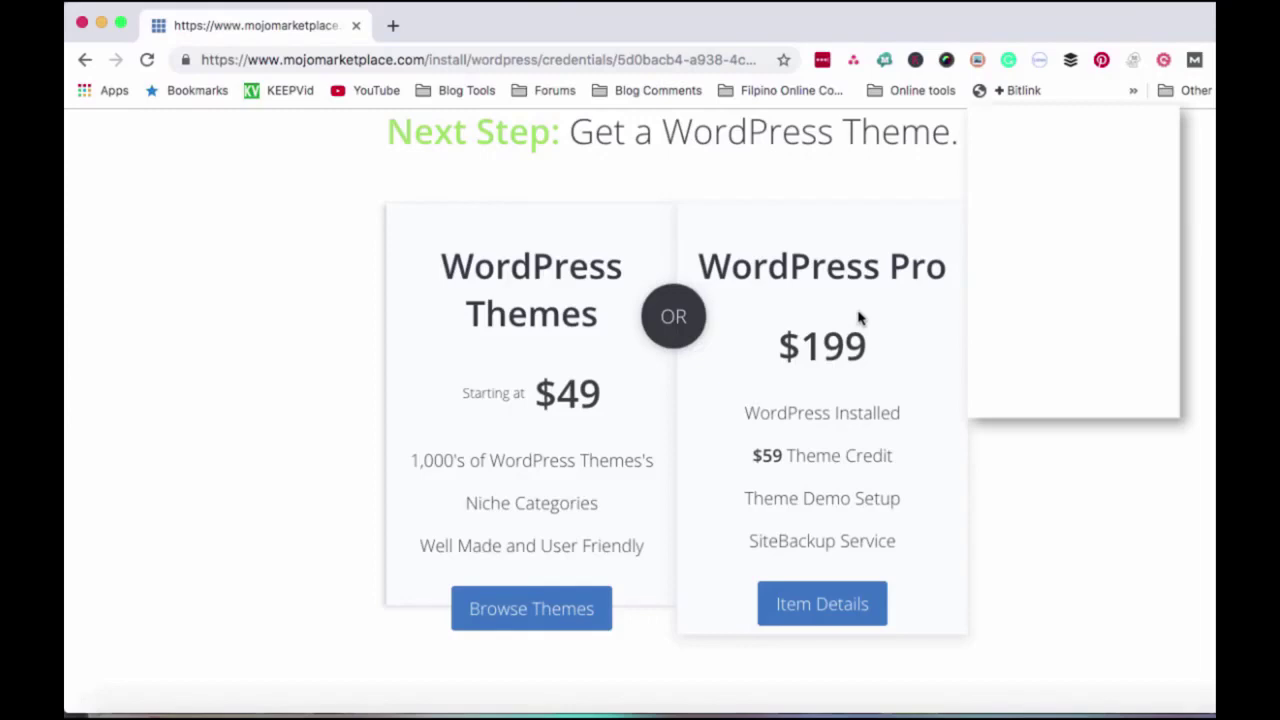
{"action": "scroll", "coordinate": [880, 370], "scroll_direction": "down", "scroll_amount": 1}
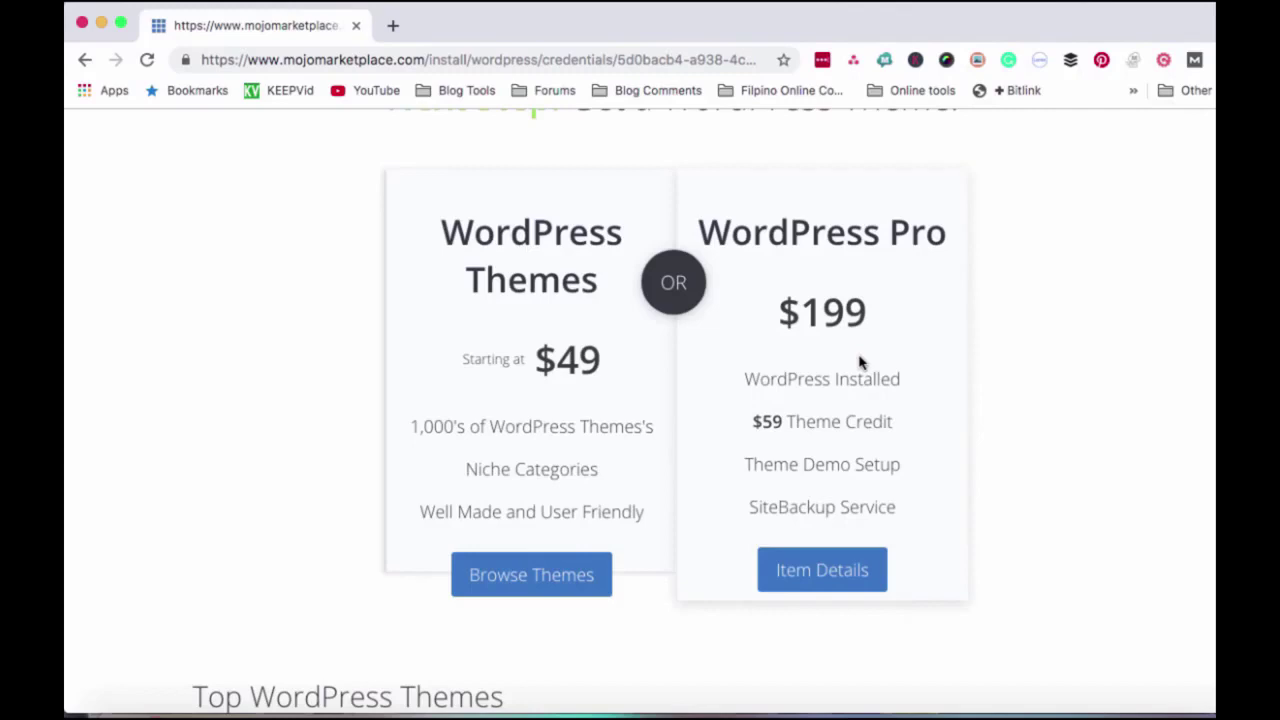
{"action": "scroll", "coordinate": [860, 362], "scroll_direction": "down", "scroll_amount": 1}
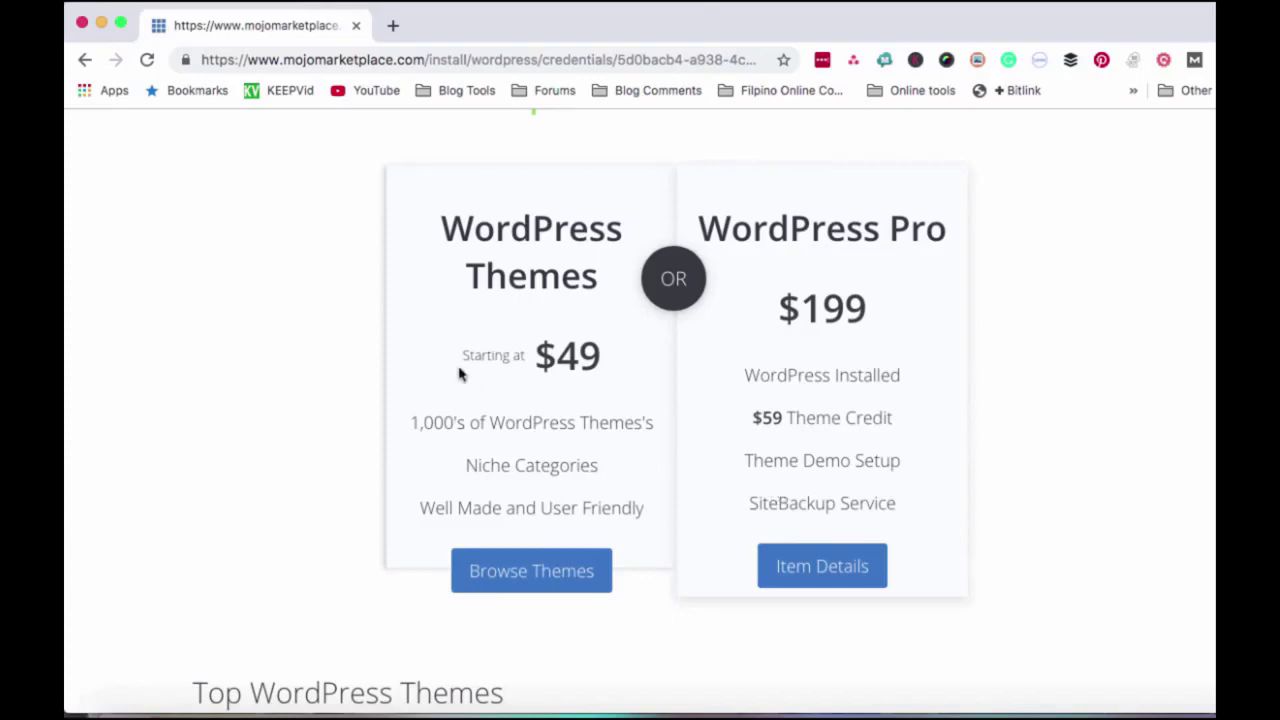
{"action": "left_click_drag", "start_coordinate": [533, 356], "coordinate": [608, 360]}
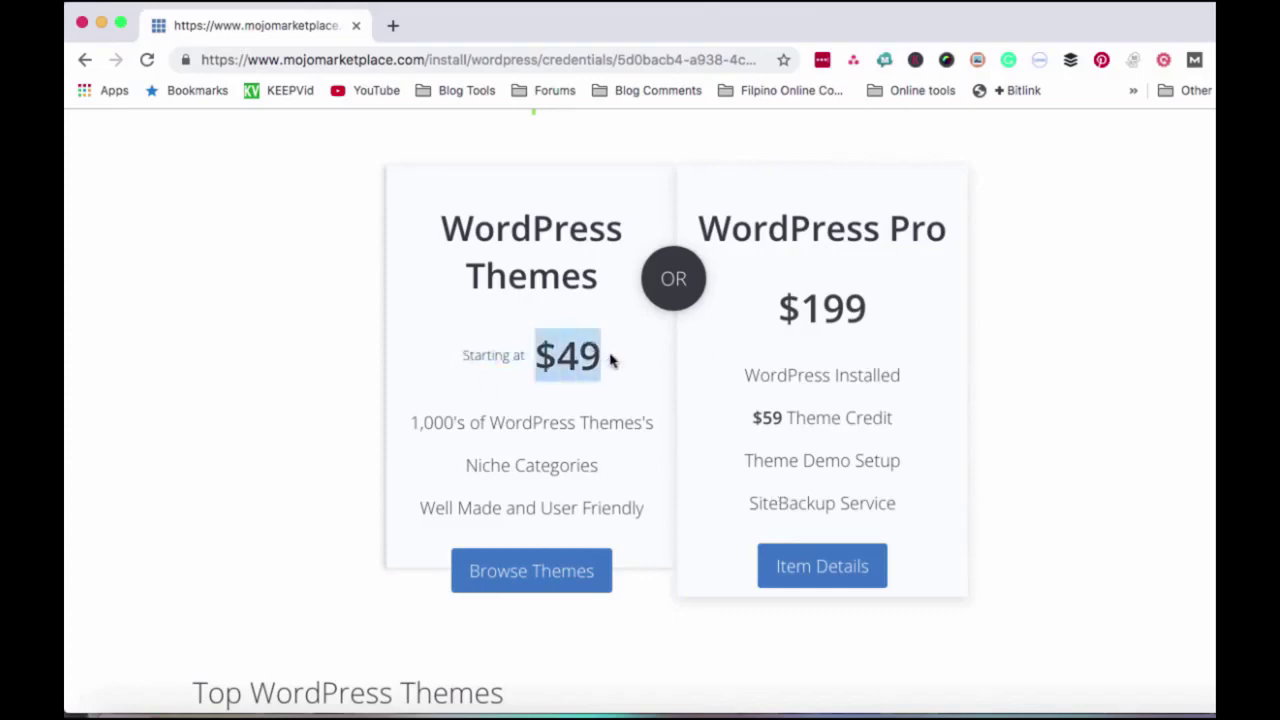
{"action": "scroll", "coordinate": [596, 360], "scroll_direction": "down", "scroll_amount": 1}
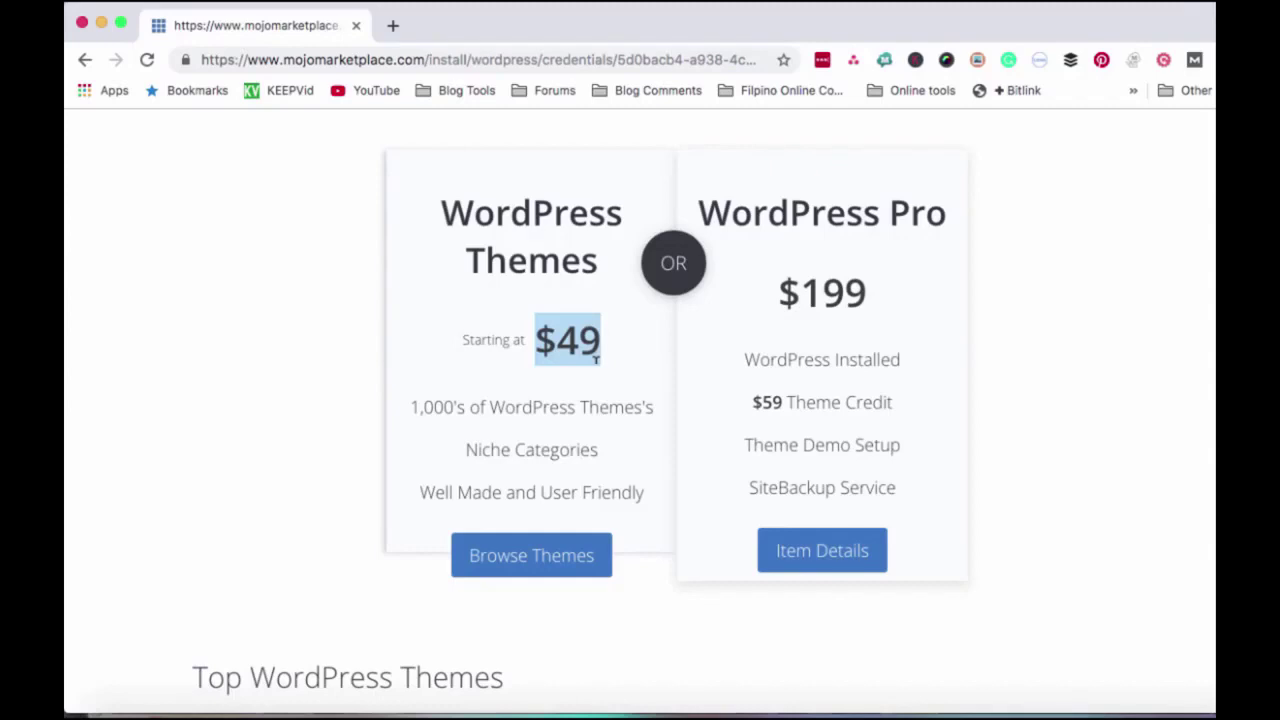
{"action": "scroll", "coordinate": [503, 391], "scroll_direction": "down", "scroll_amount": 1}
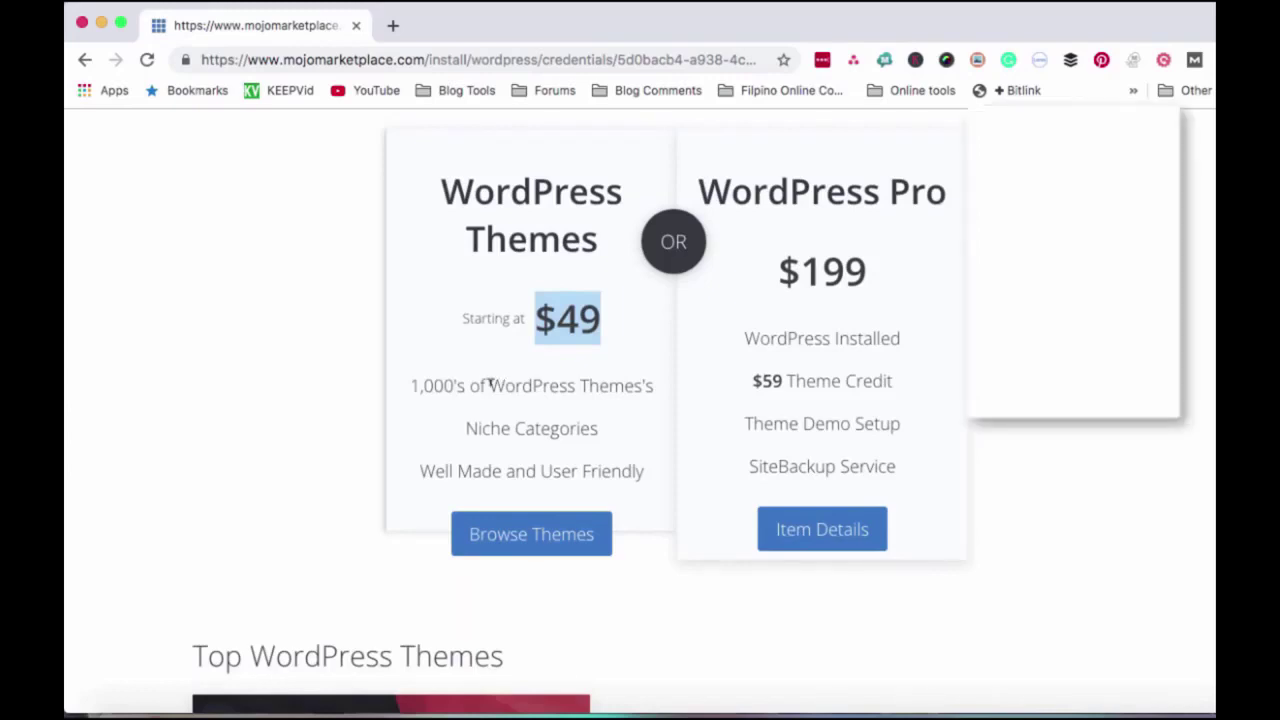
{"action": "scroll", "coordinate": [495, 390], "scroll_direction": "down", "scroll_amount": 3}
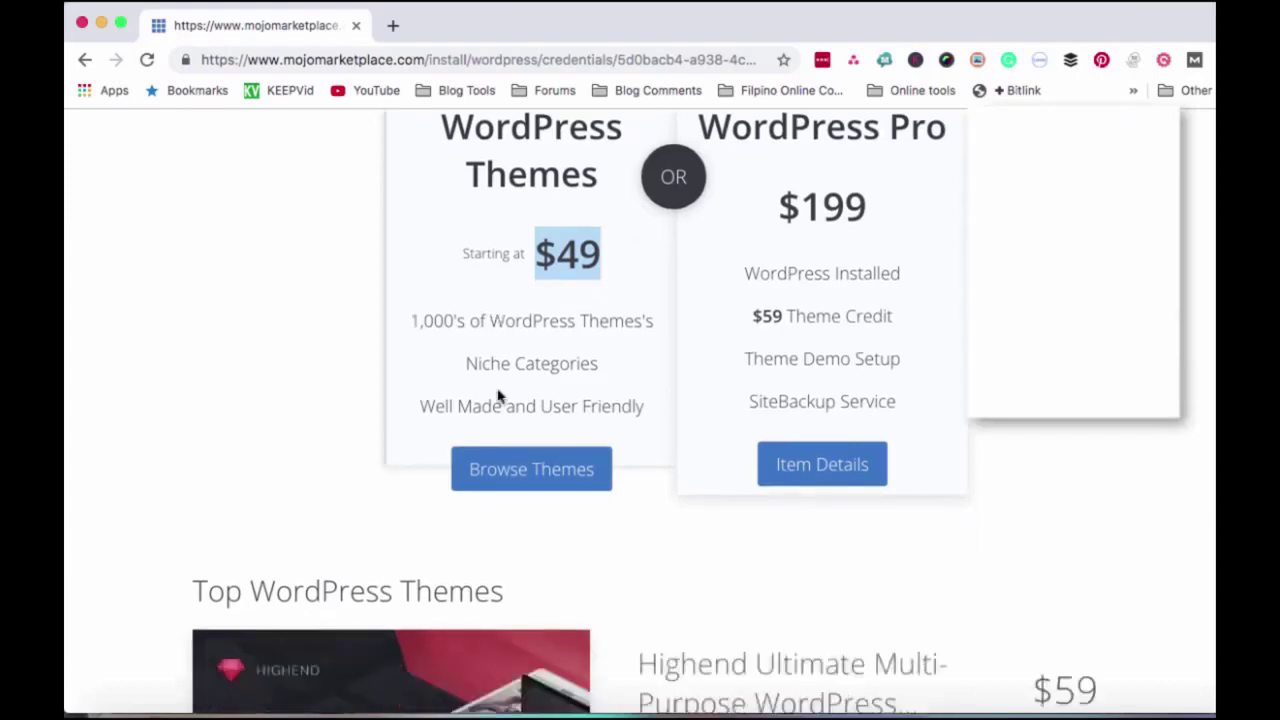
{"action": "scroll", "coordinate": [497, 396], "scroll_direction": "up", "scroll_amount": 10}
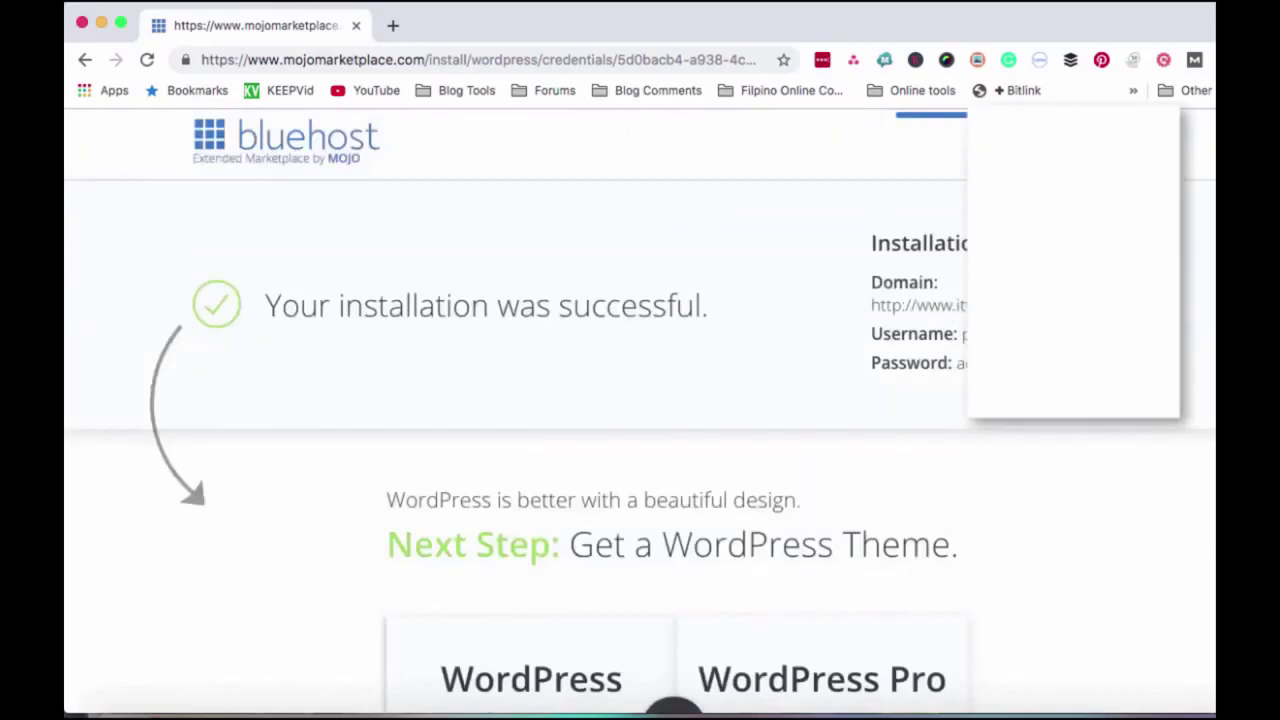
- Open the new site's wp-admin login form in a new tab
{"action": "left_click", "coordinate": [1023, 308]}
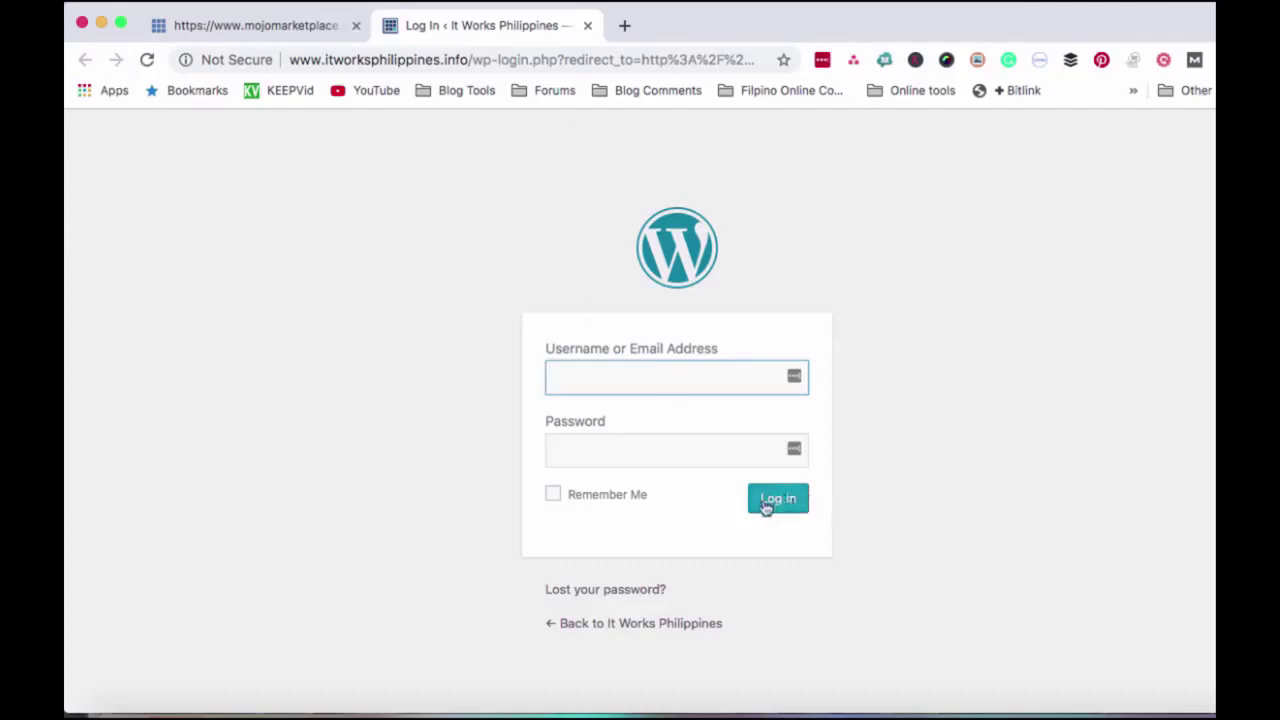
{"action": "left_click", "coordinate": [437, 29]}
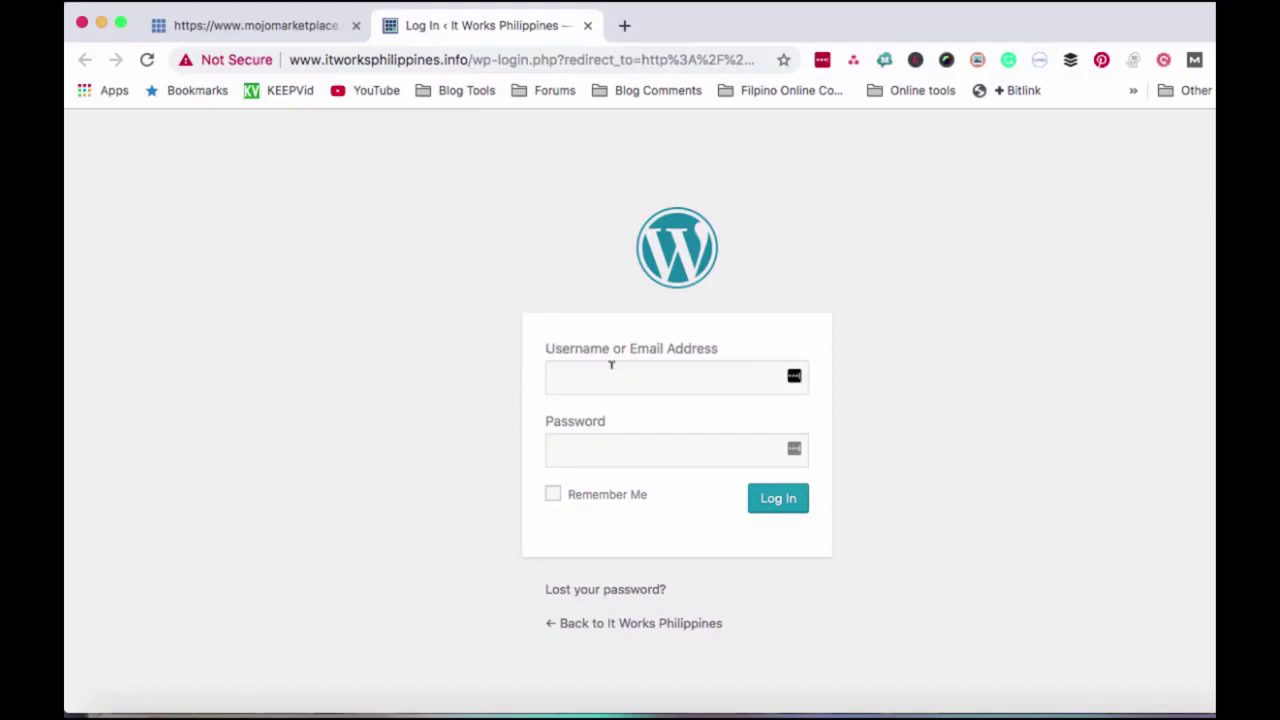
{"action": "left_click_drag", "start_coordinate": [544, 349], "coordinate": [717, 357]}
{"action": "left_click_drag", "start_coordinate": [626, 424], "coordinate": [535, 423]}
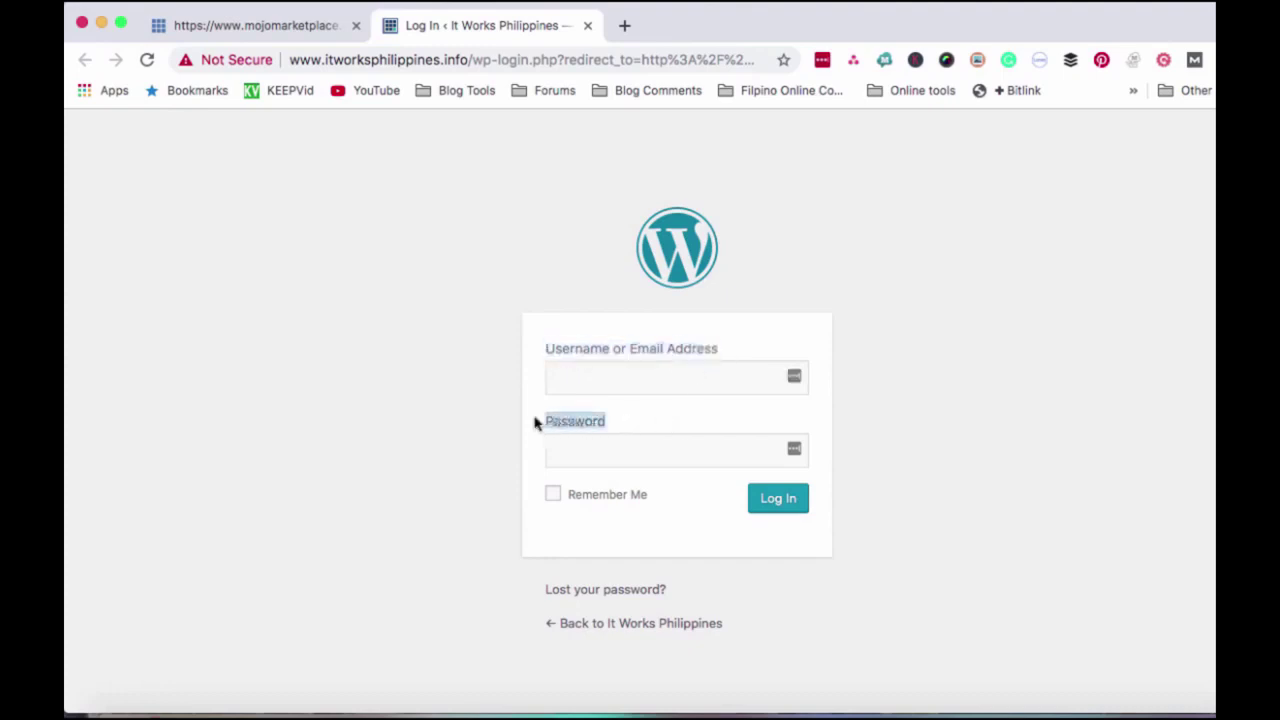
- Log in to the WordPress admin with the admin username and password
{"action": "left_click", "coordinate": [560, 377]}
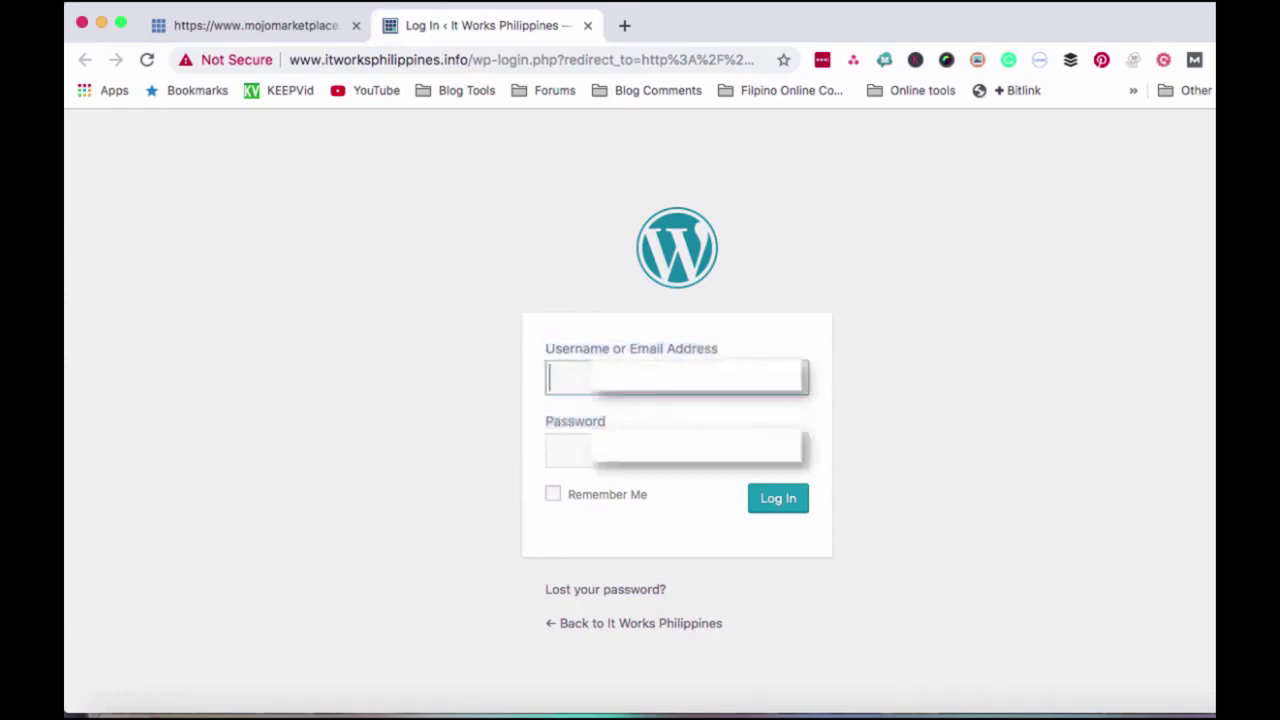
{"action": "left_click", "coordinate": [582, 437]}
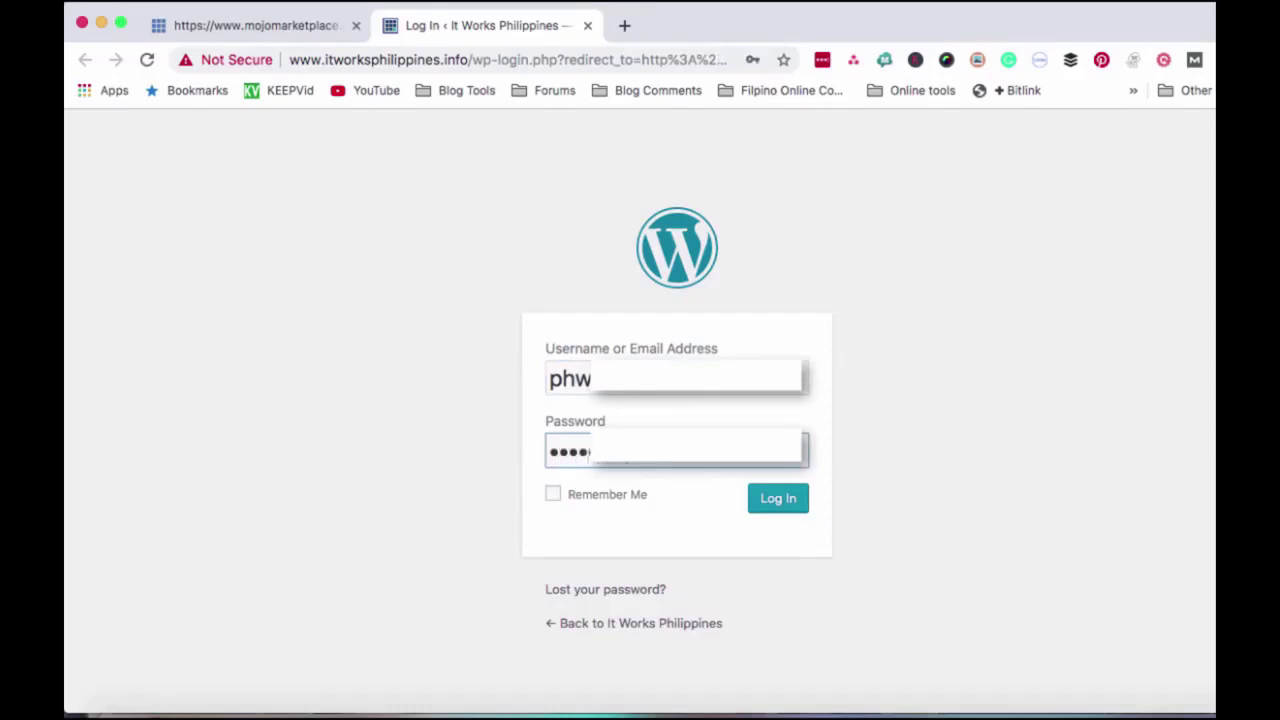
{"action": "left_click", "coordinate": [766, 514]}
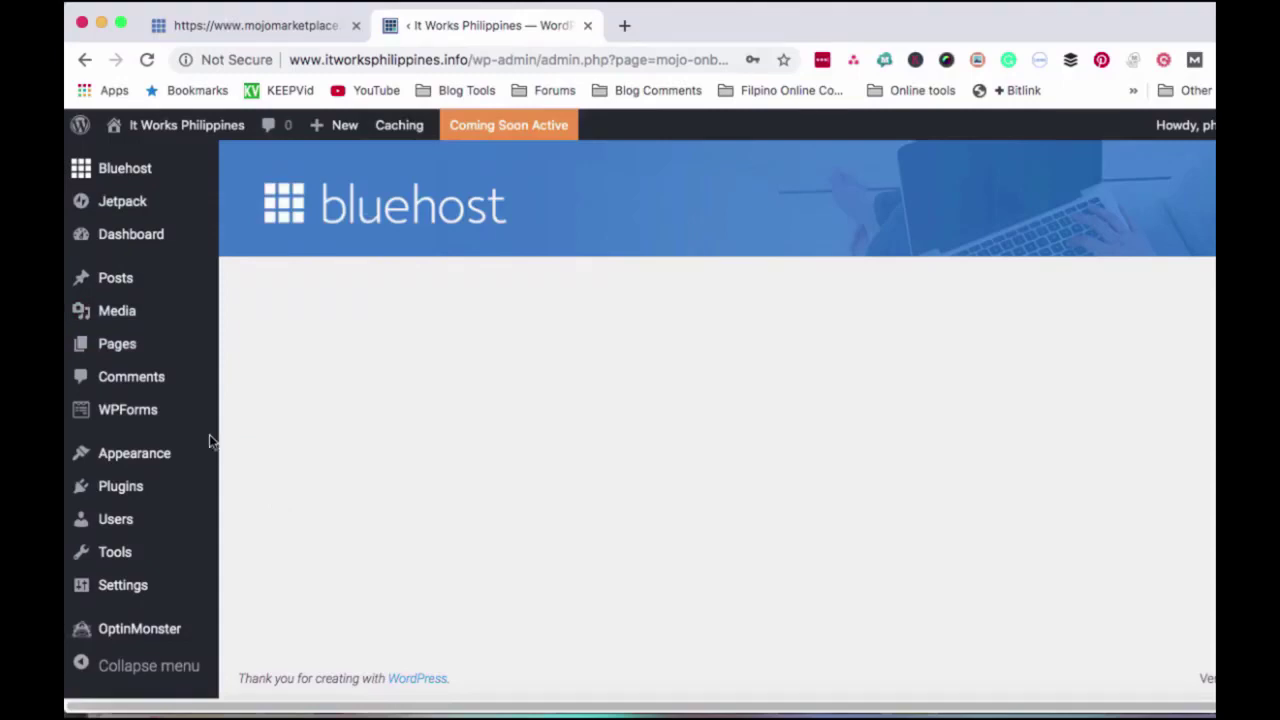
- Follow the WordPress credit link in the admin footer to WordPress.org
{"action": "left_click_drag", "start_coordinate": [460, 682], "coordinate": [386, 680]}
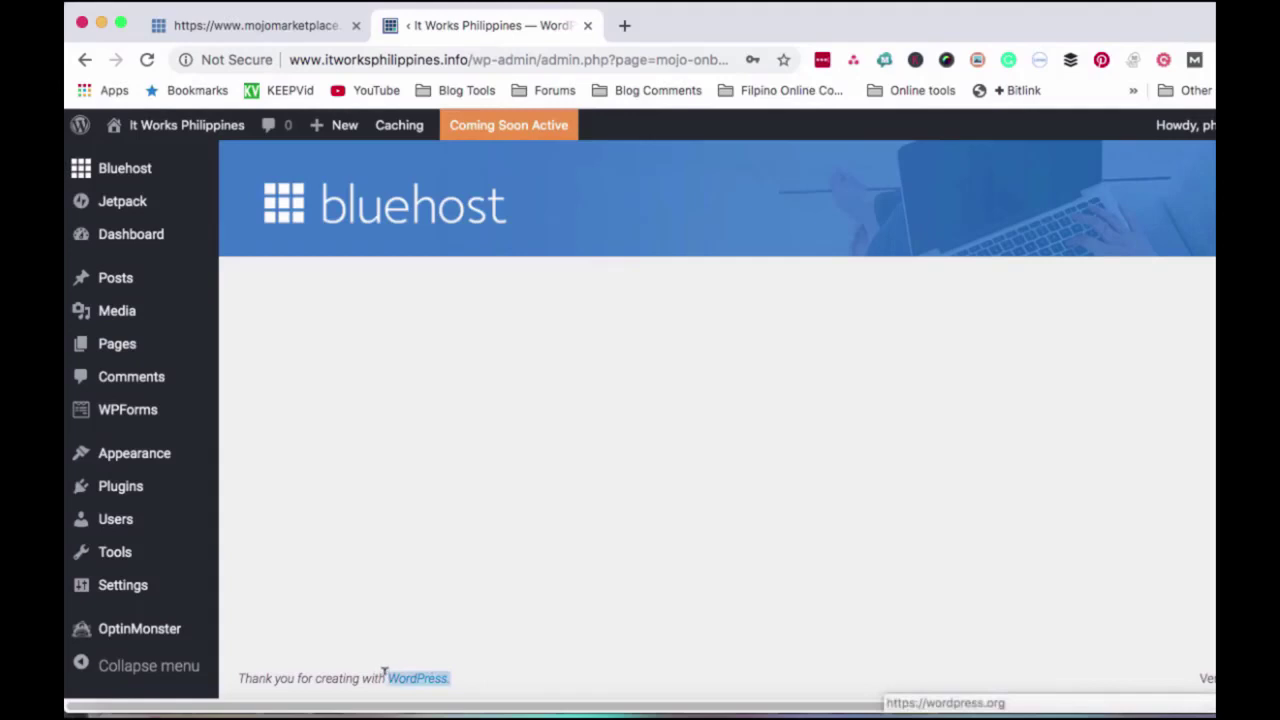
{"action": "left_click", "coordinate": [420, 682]}
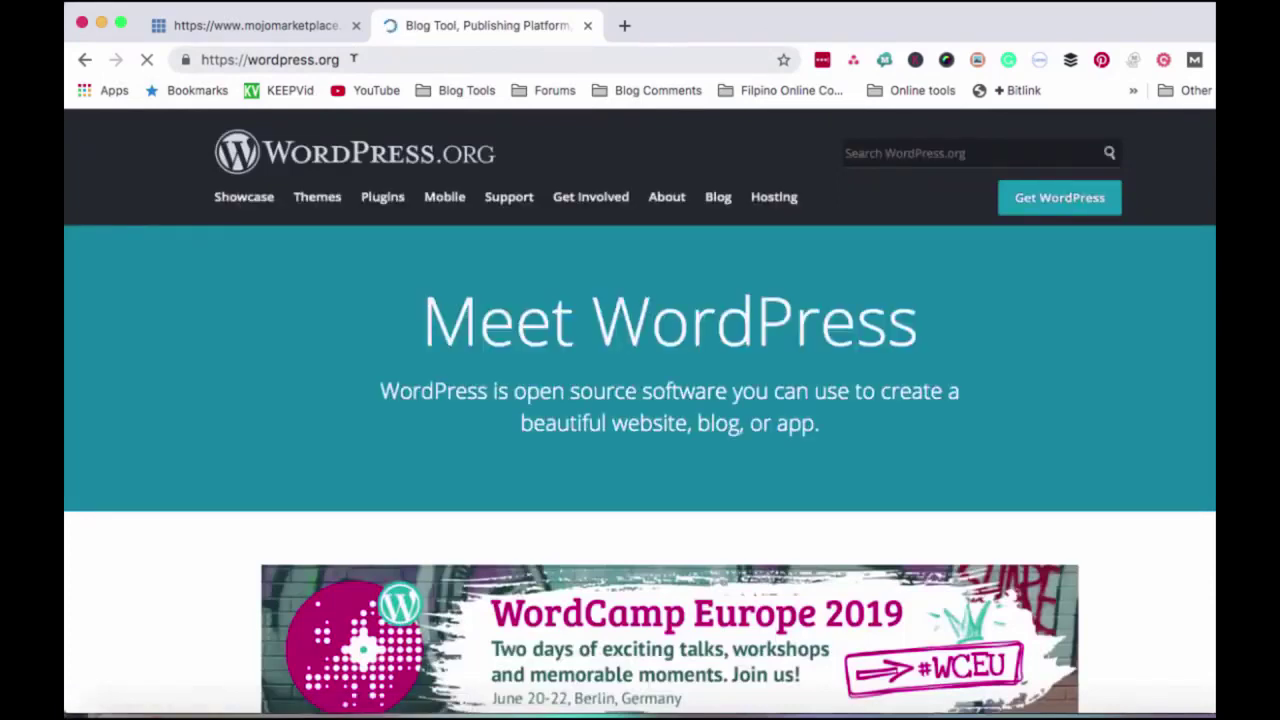
- Go to wordpress.com in a new tab and start creating a WordPress.com site
{"action": "left_click", "coordinate": [625, 27]}
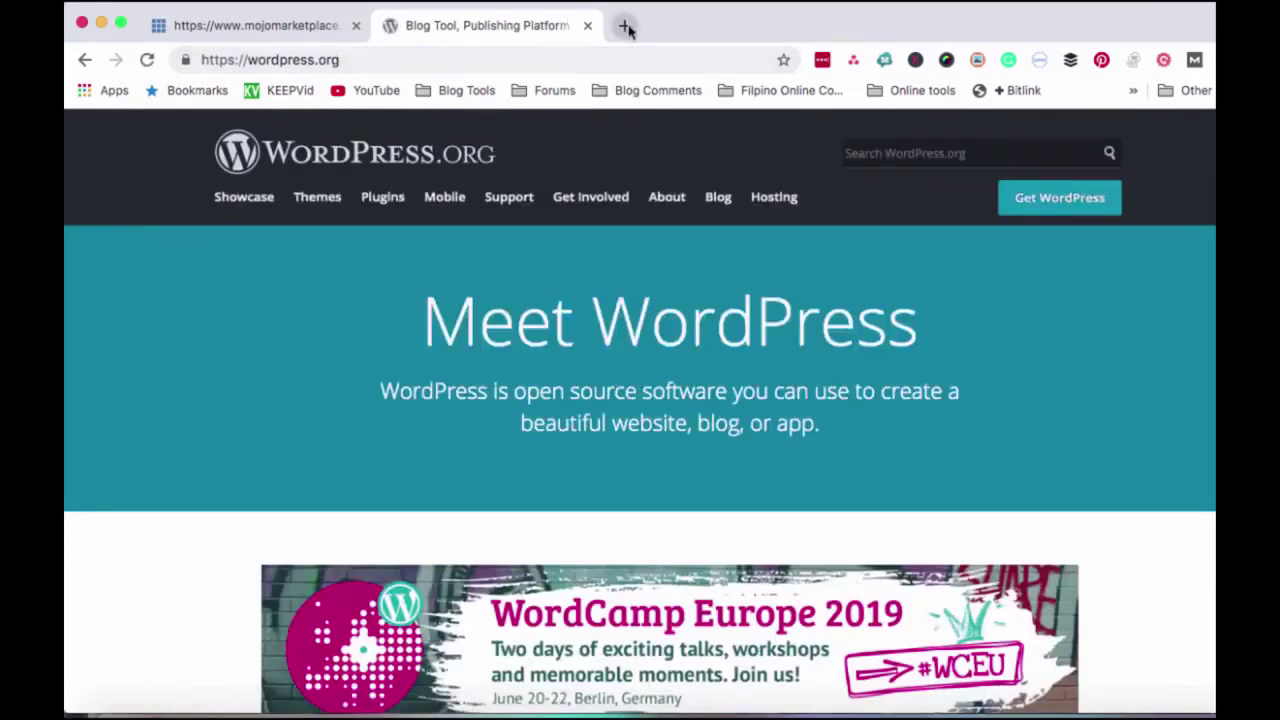
{"action": "type", "text": "wordpress"}
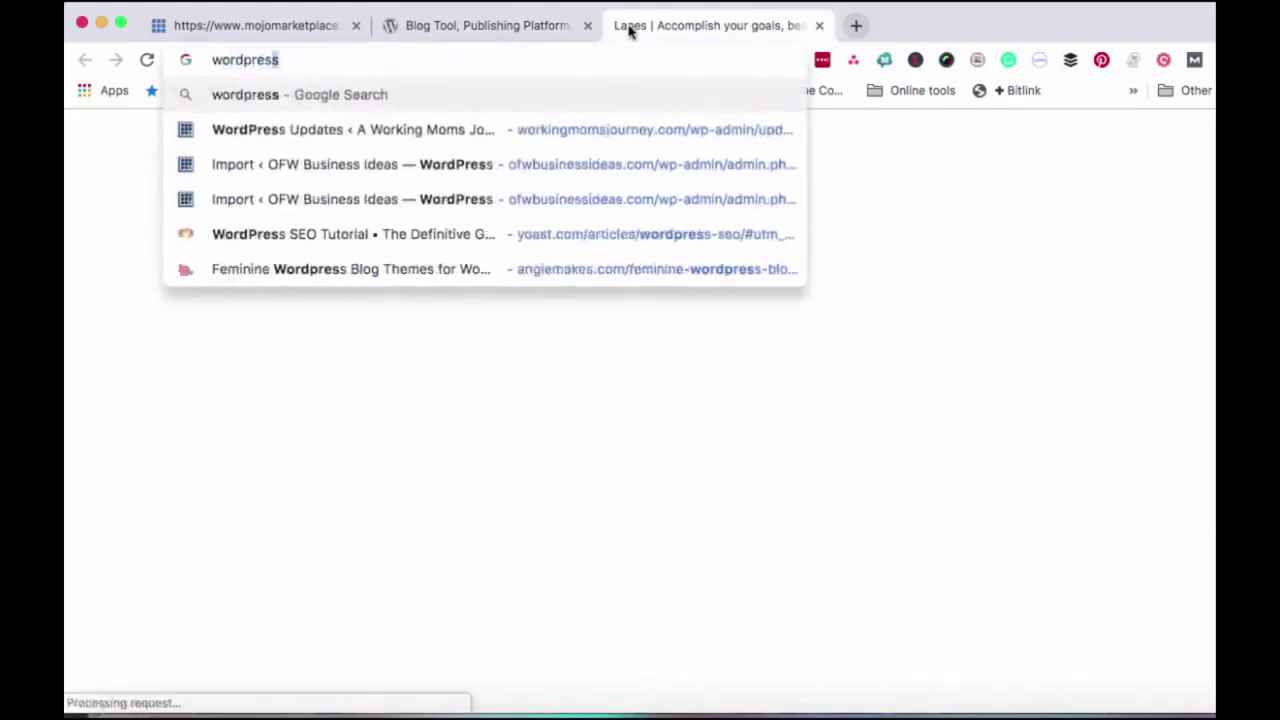
{"action": "type", "text": ".com"}
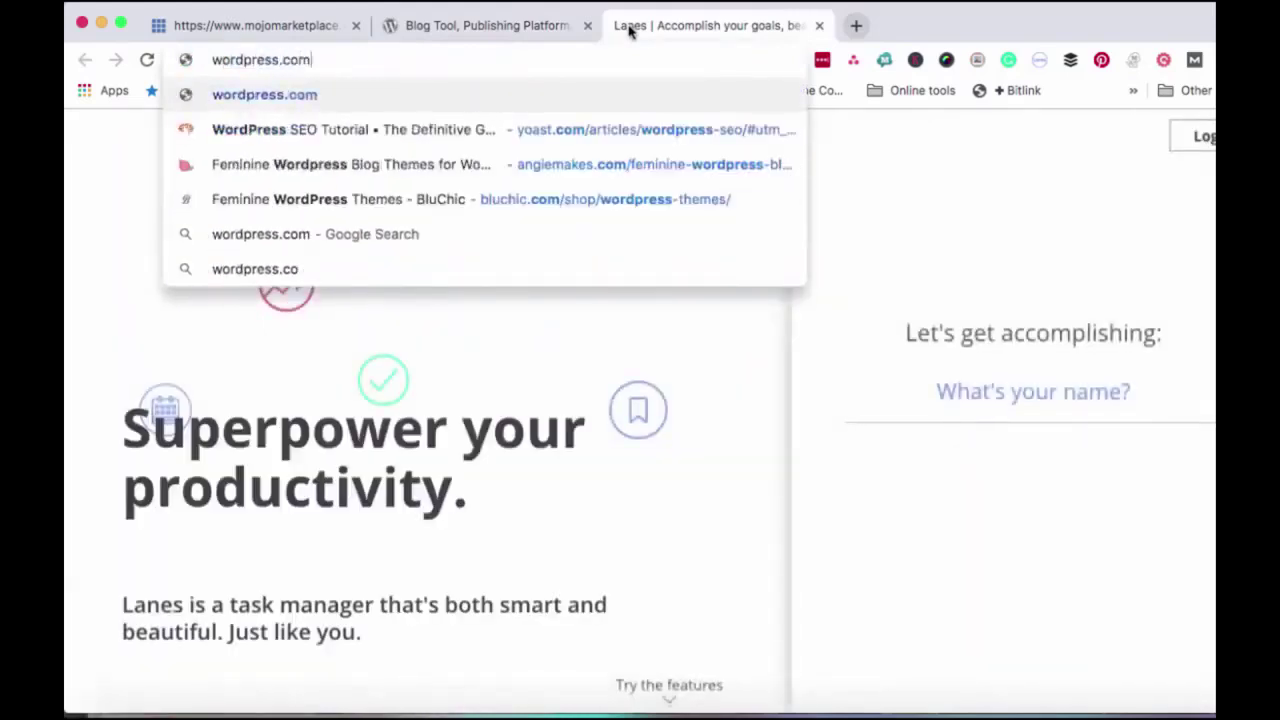
{"action": "key", "text": "Return"}
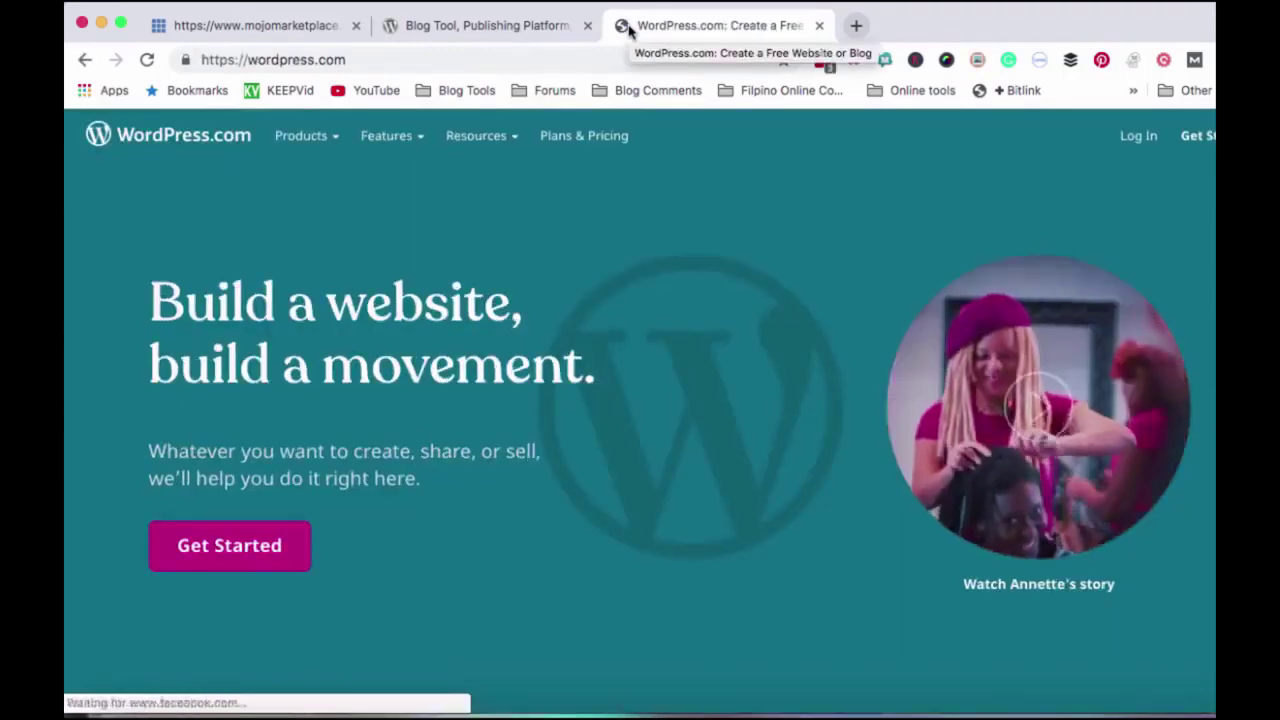
{"action": "scroll", "coordinate": [531, 343], "scroll_direction": "down", "scroll_amount": 3}
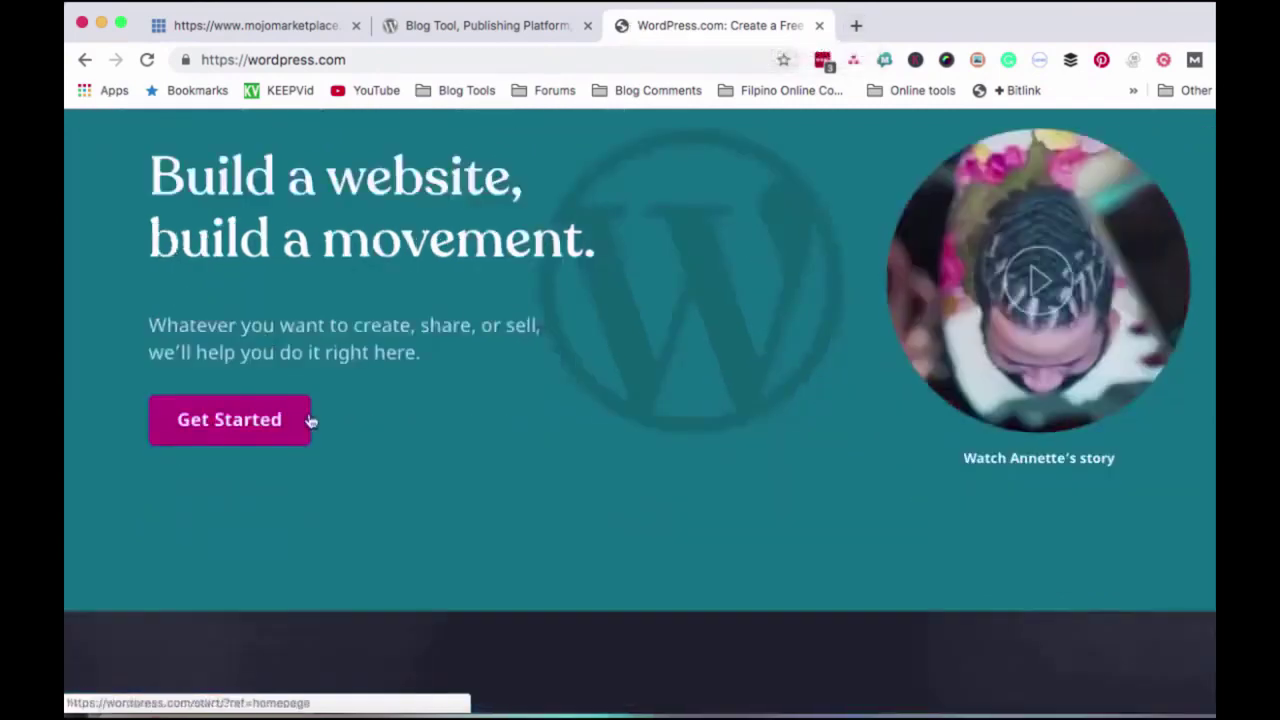
{"action": "left_click", "coordinate": [232, 424]}
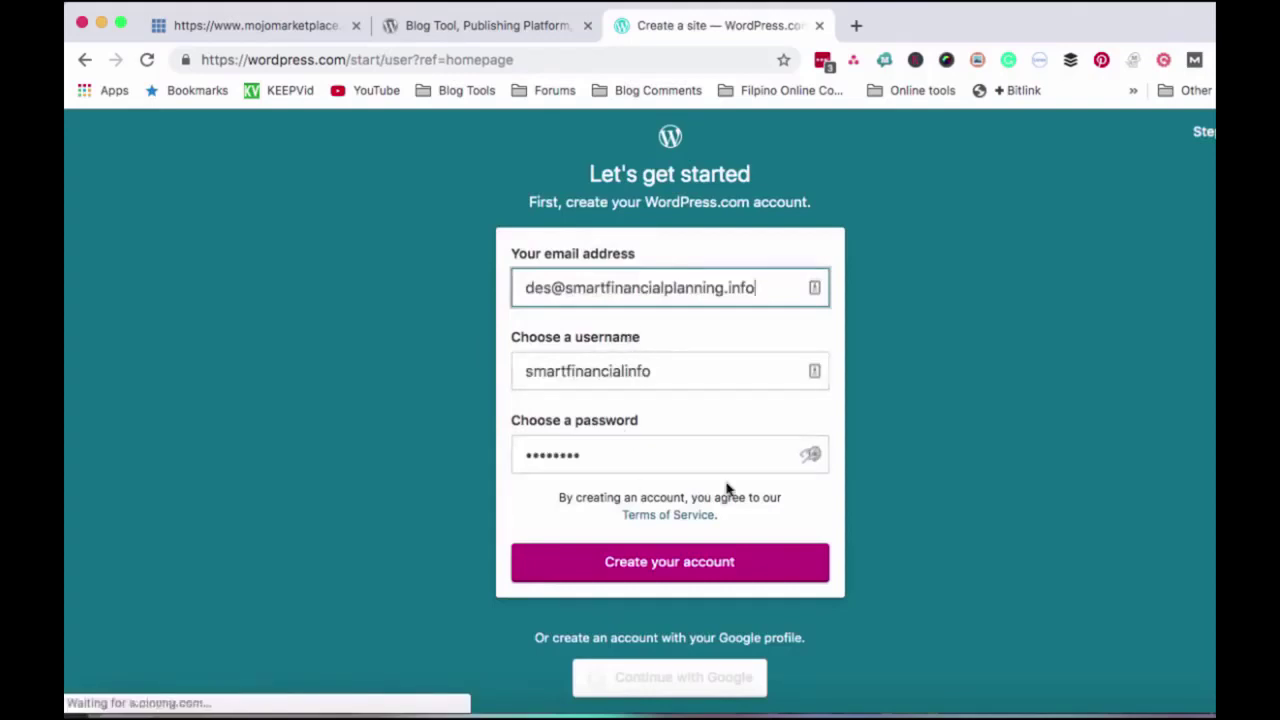
{"action": "scroll", "coordinate": [743, 460], "scroll_direction": "down", "scroll_amount": 1}
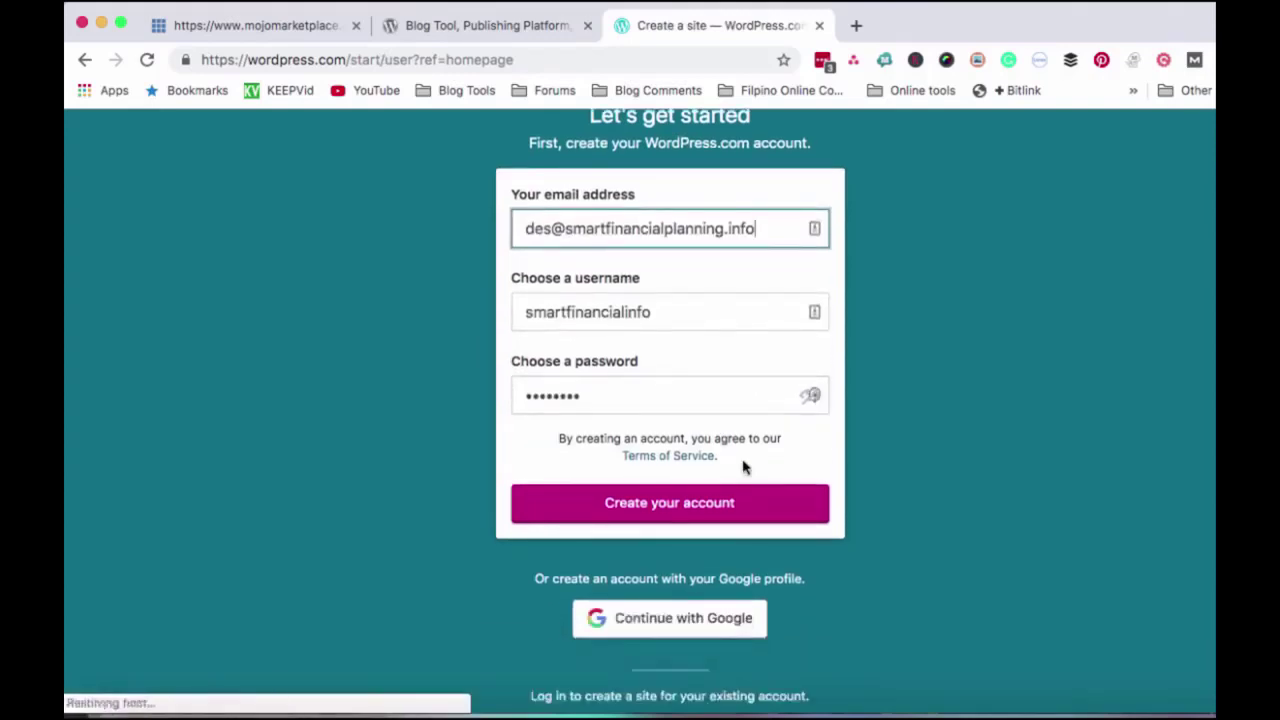
{"action": "scroll", "coordinate": [743, 466], "scroll_direction": "up", "scroll_amount": 1}
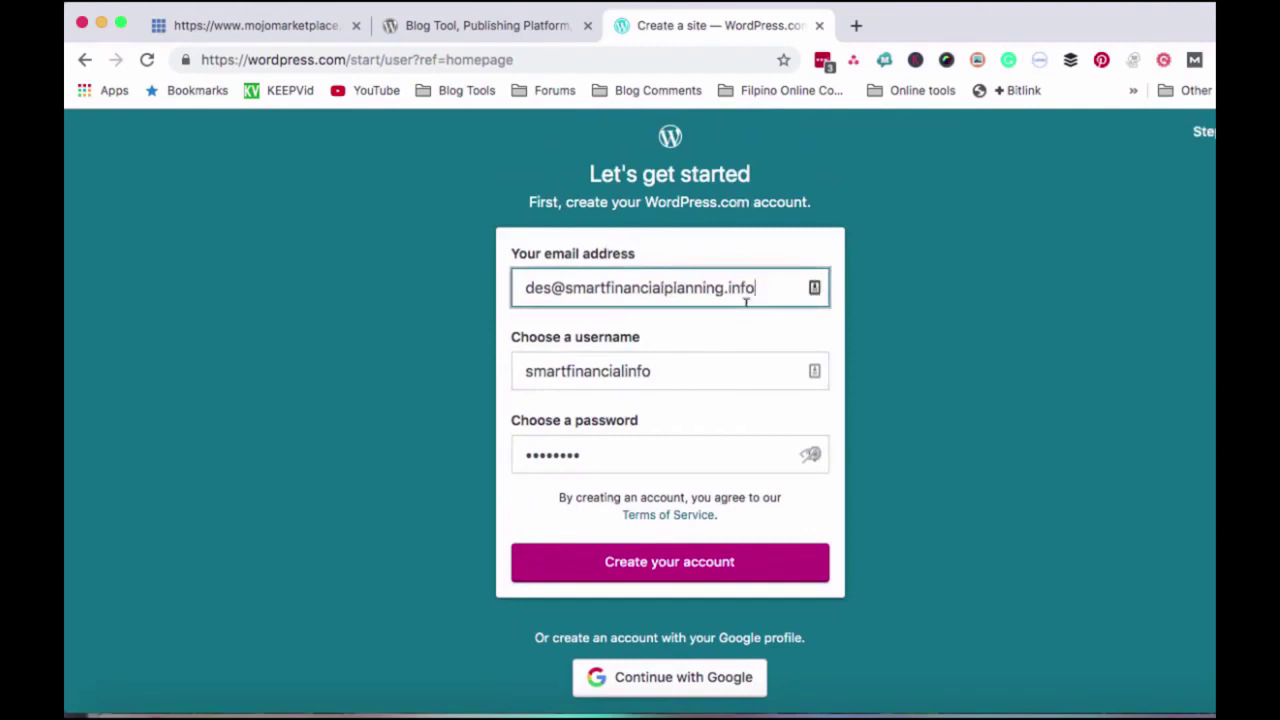
- Return to WordPress.org, open its download page and scroll to the WordPress Hosting section
{"action": "left_click", "coordinate": [511, 30]}
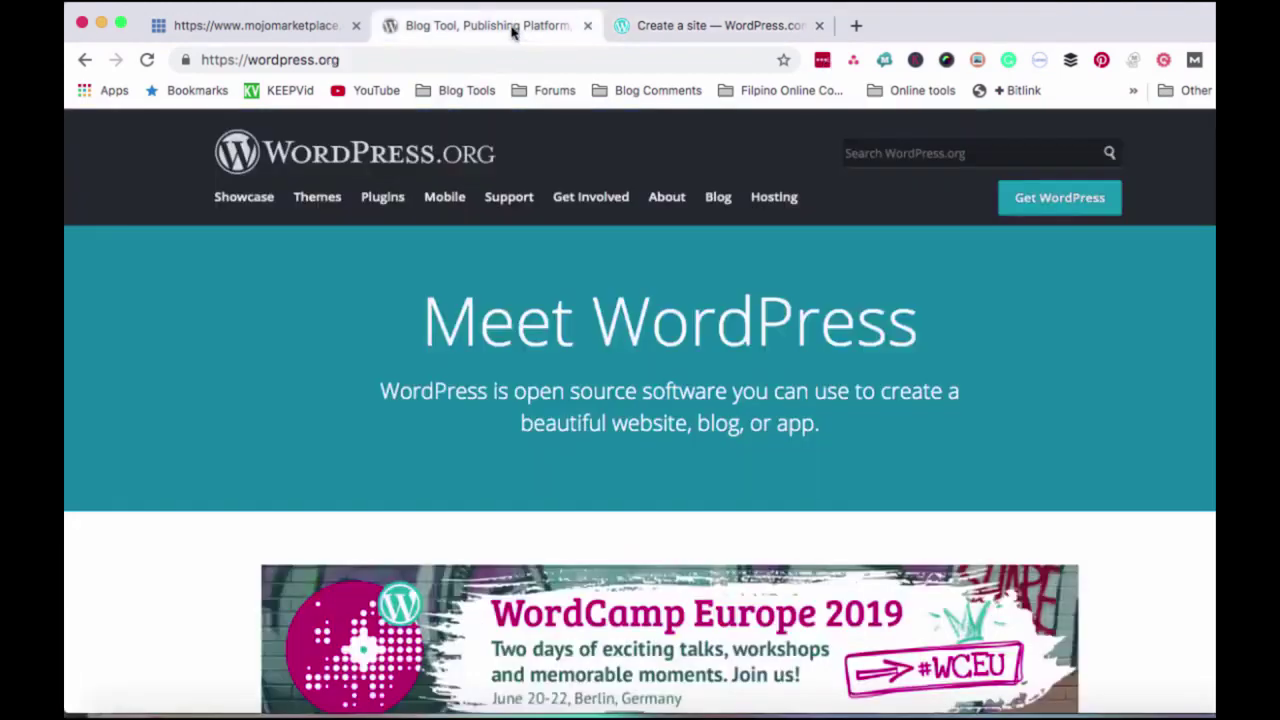
{"action": "scroll", "coordinate": [431, 366], "scroll_direction": "down", "scroll_amount": 6}
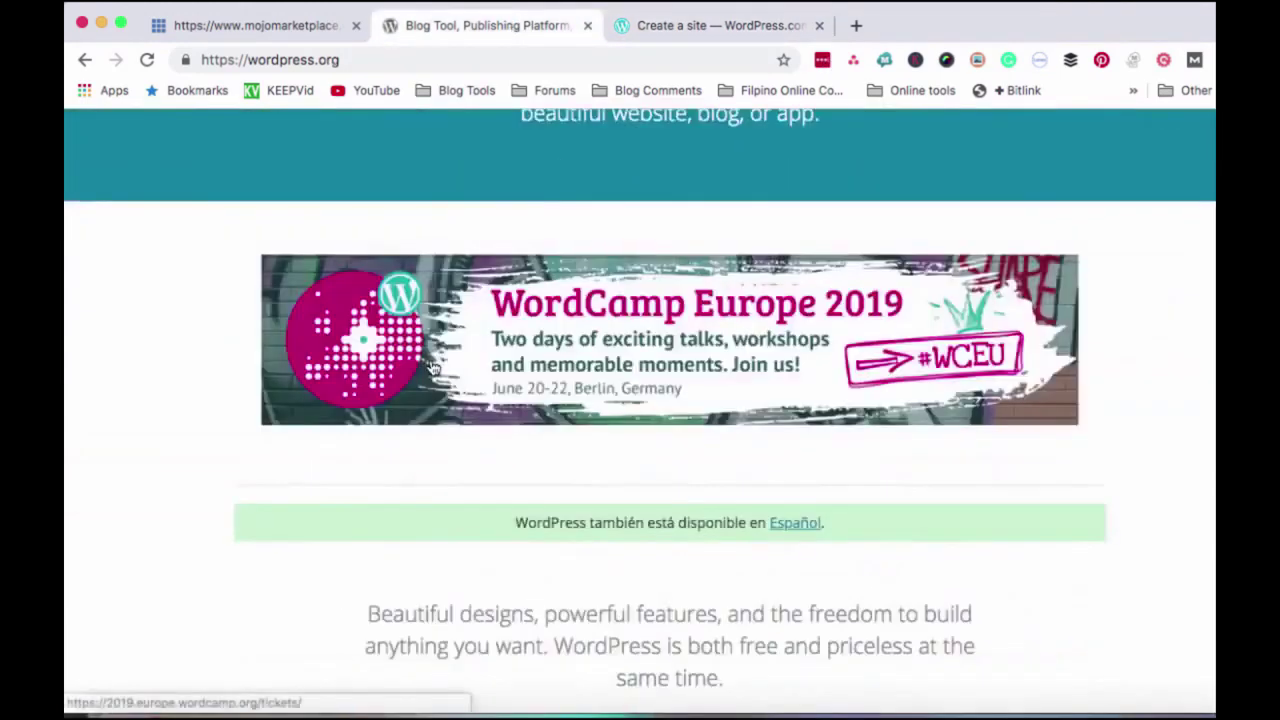
{"action": "scroll", "coordinate": [431, 366], "scroll_direction": "up", "scroll_amount": 6}
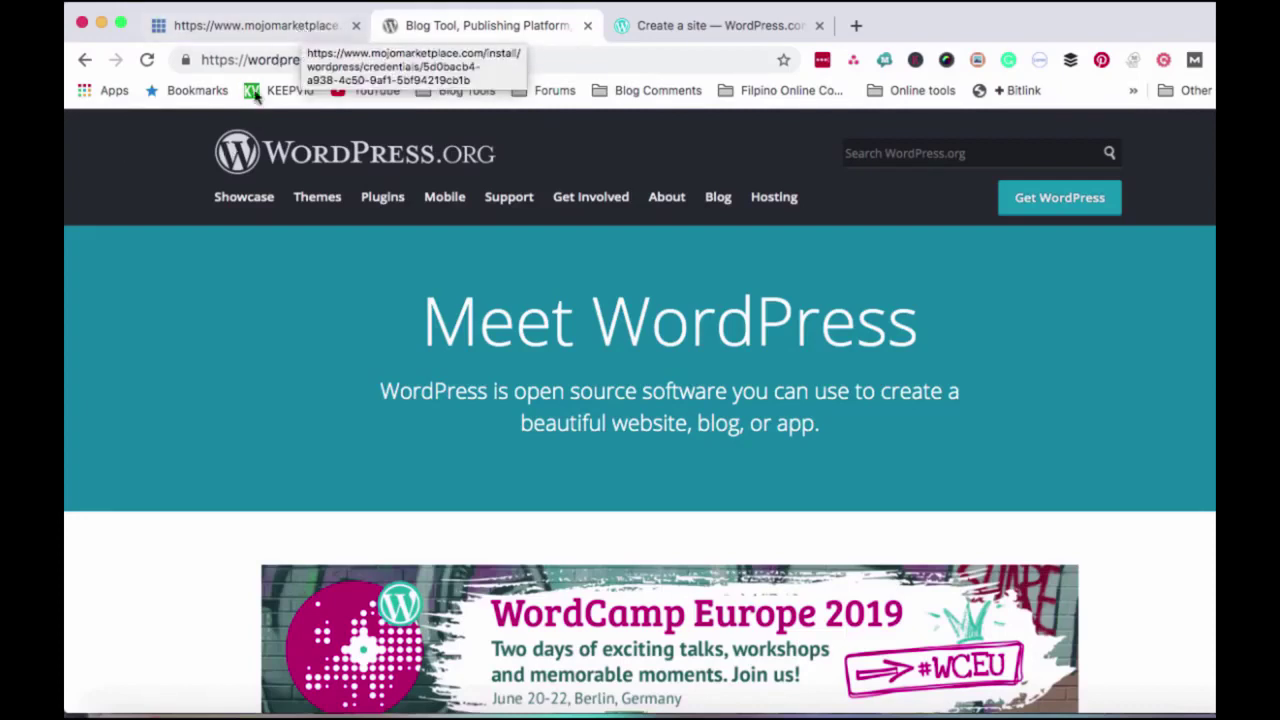
{"action": "left_click", "coordinate": [1029, 213]}
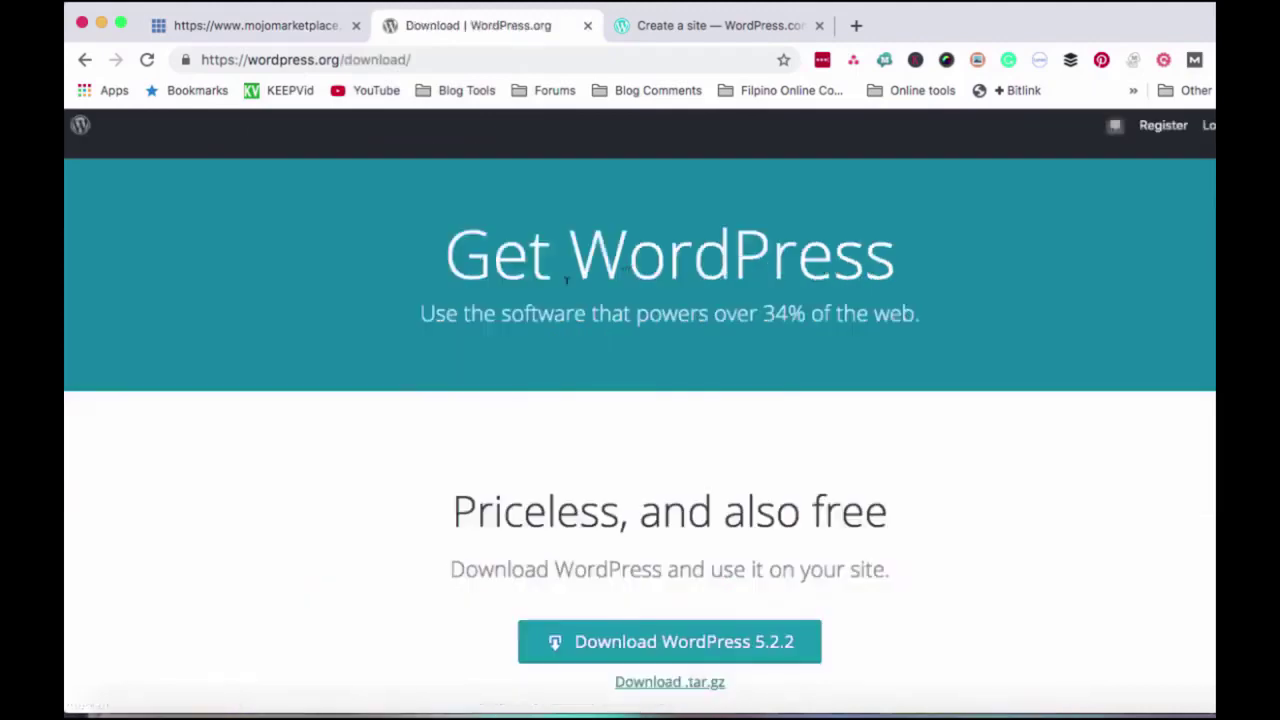
{"action": "scroll", "coordinate": [481, 258], "scroll_direction": "down", "scroll_amount": 1}
{"action": "scroll", "coordinate": [535, 260], "scroll_direction": "down", "scroll_amount": 10}
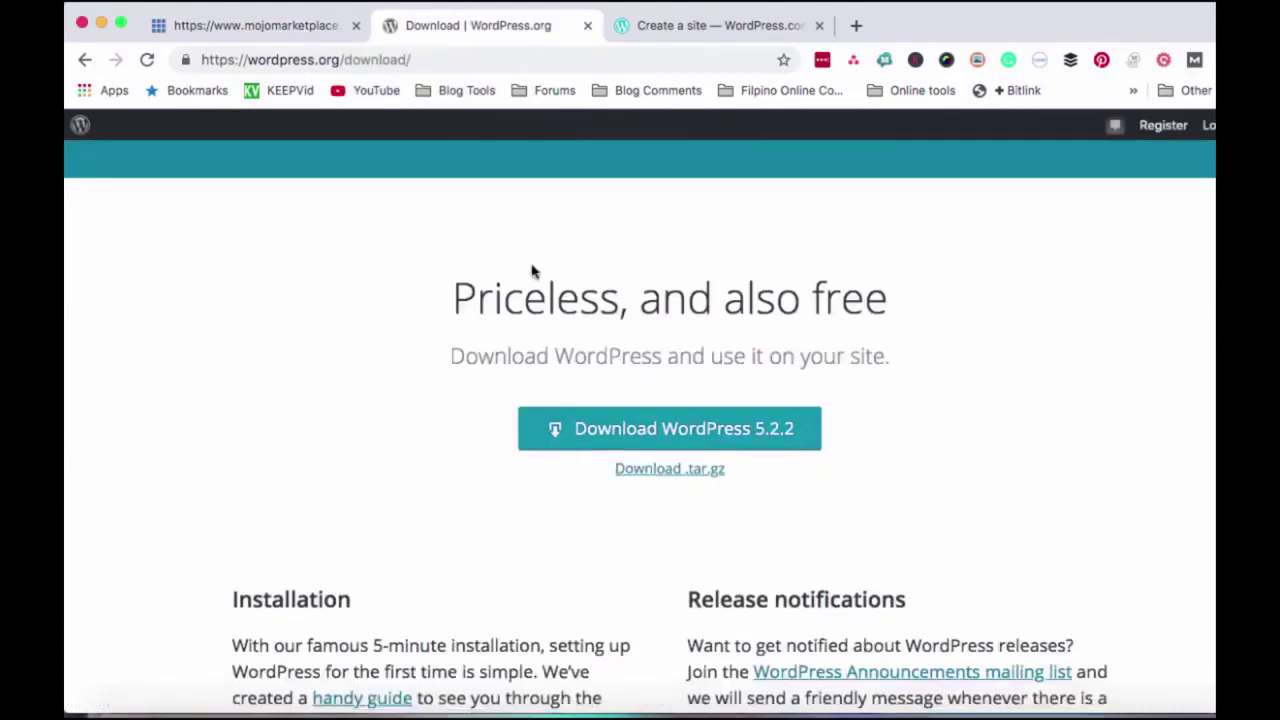
{"action": "scroll", "coordinate": [491, 371], "scroll_direction": "down", "scroll_amount": 3}
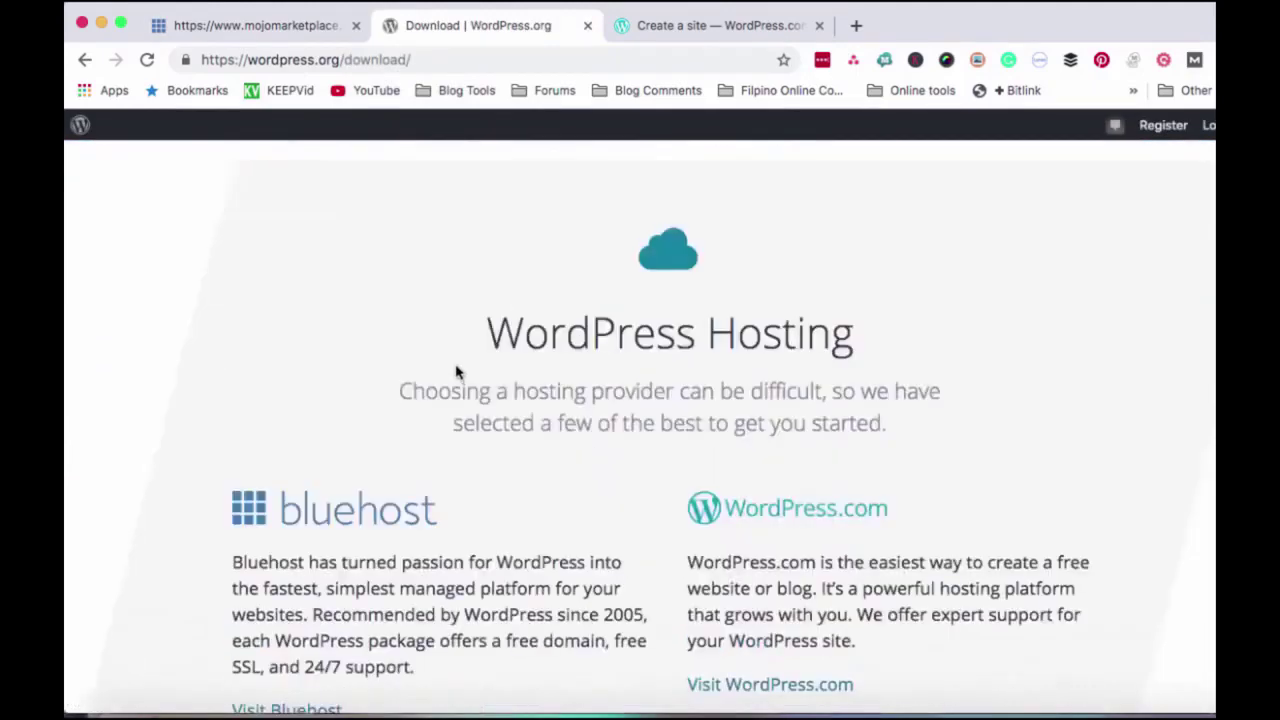
- Highlight the WordPress Hosting heading and the Bluehost logo, then scroll back up
{"action": "left_click_drag", "start_coordinate": [452, 332], "coordinate": [940, 349]}
{"action": "scroll", "coordinate": [940, 349], "scroll_direction": "down", "scroll_amount": 2}
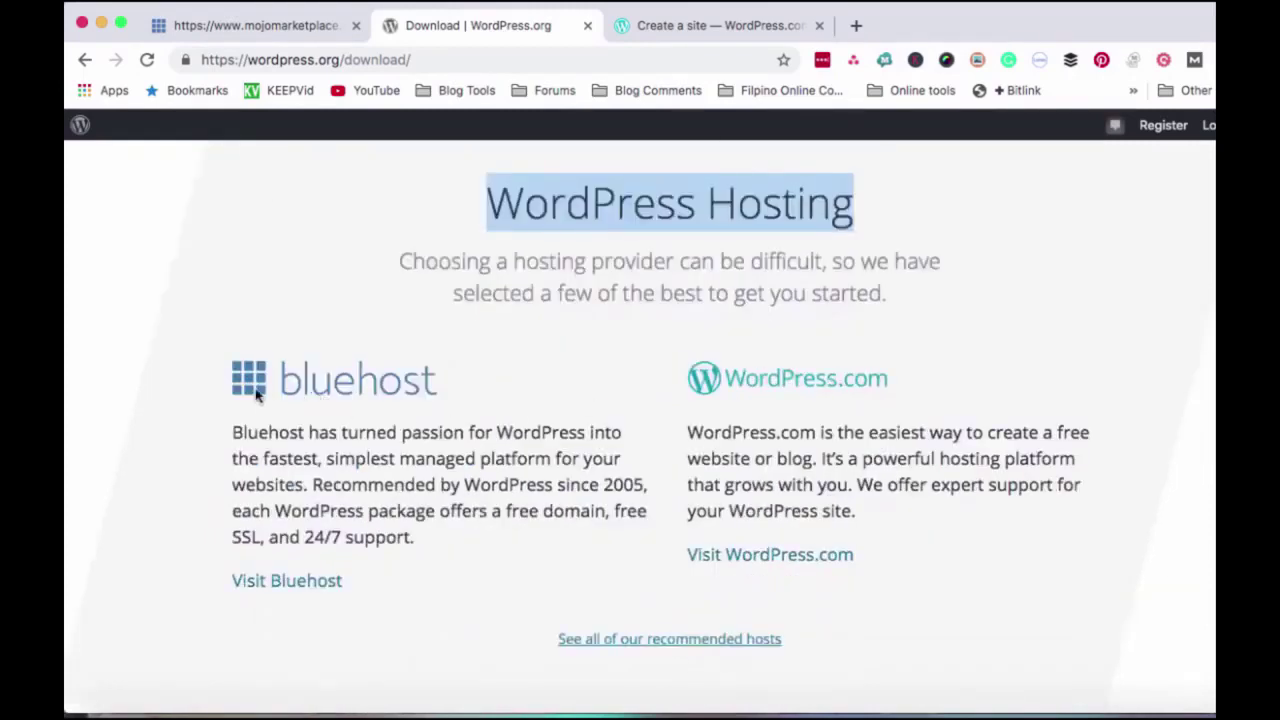
{"action": "left_click", "coordinate": [222, 382]}
{"action": "left_click_drag", "start_coordinate": [307, 388], "coordinate": [471, 400]}
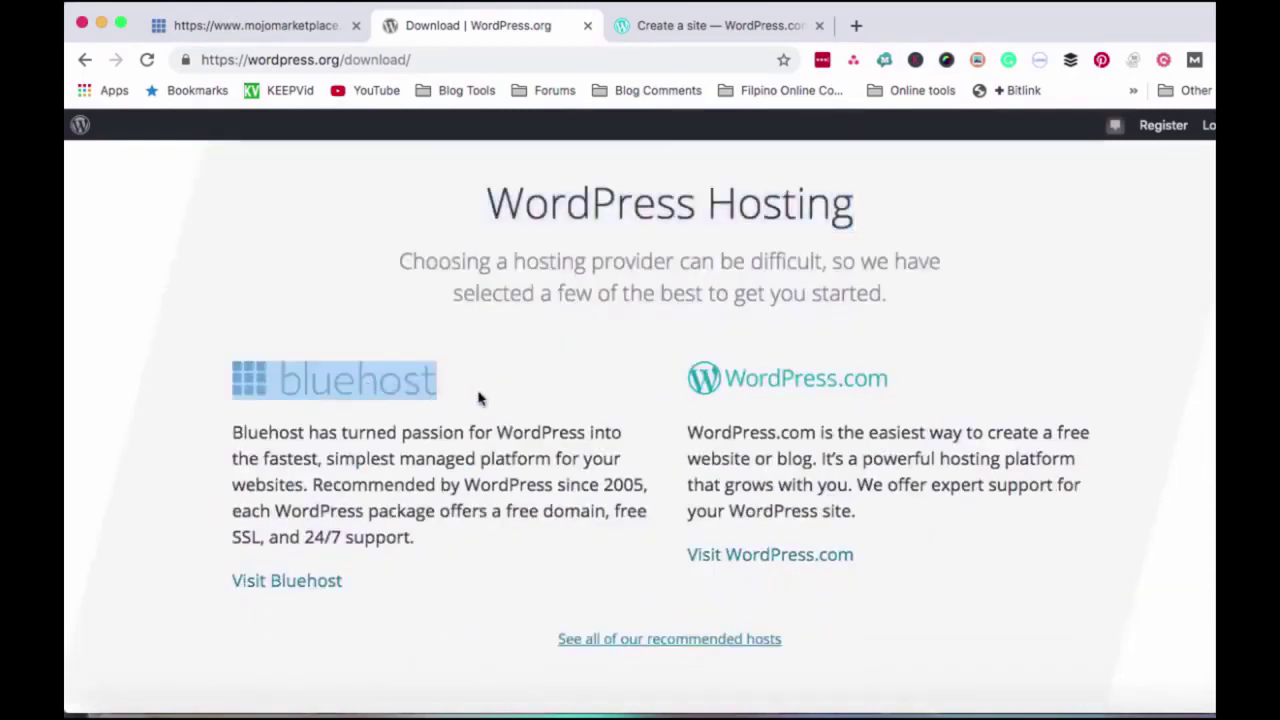
{"action": "scroll", "coordinate": [478, 398], "scroll_direction": "down", "scroll_amount": 3}
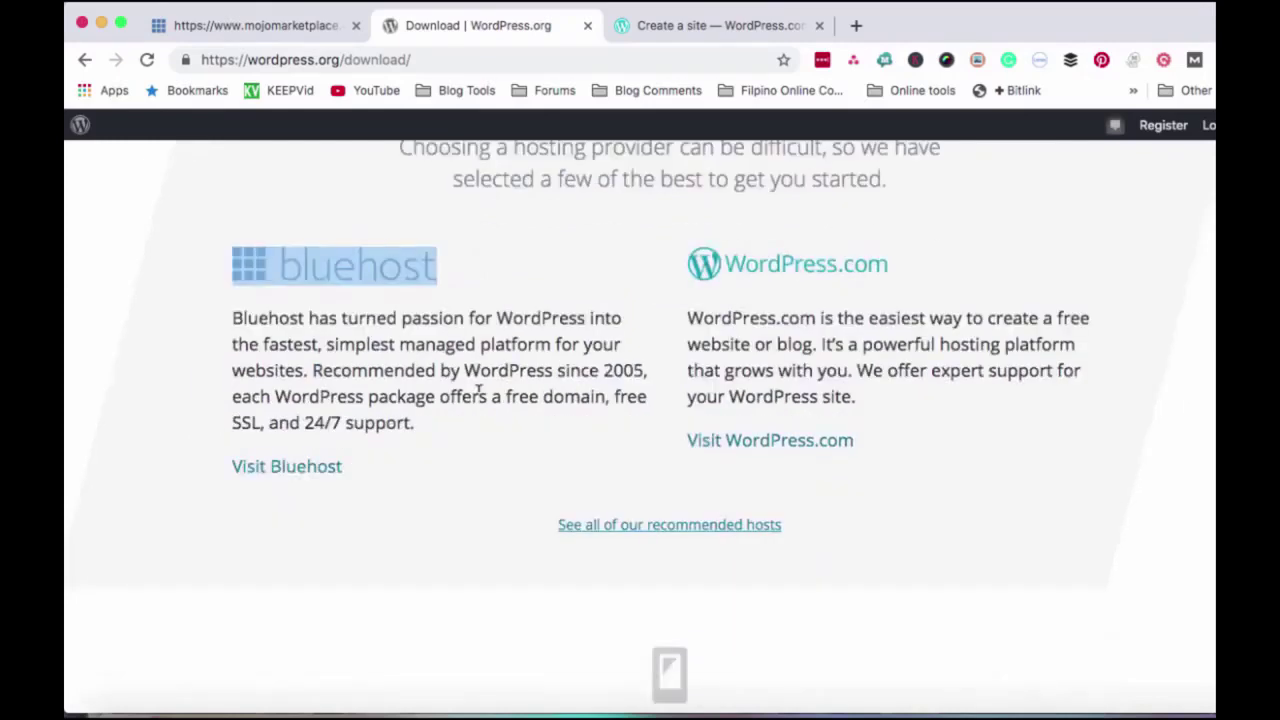
{"action": "scroll", "coordinate": [478, 397], "scroll_direction": "up", "scroll_amount": 1}
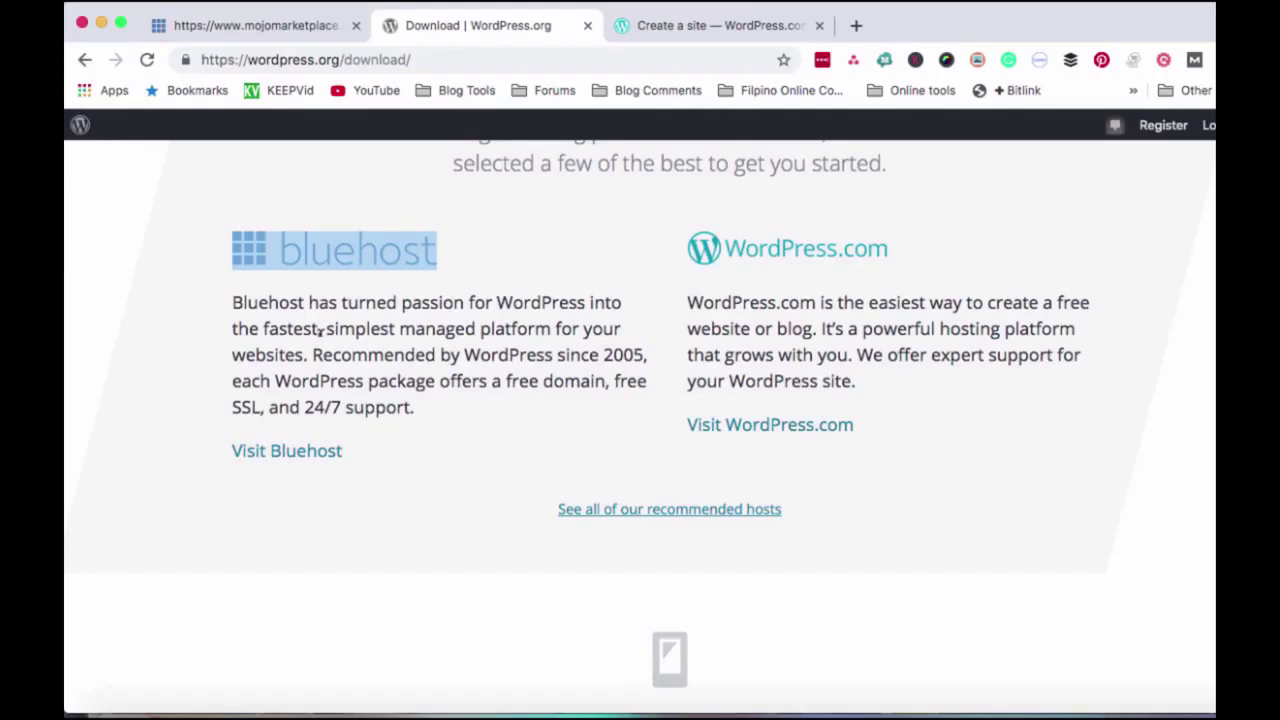
{"action": "scroll", "coordinate": [465, 381], "scroll_direction": "up", "scroll_amount": 2}
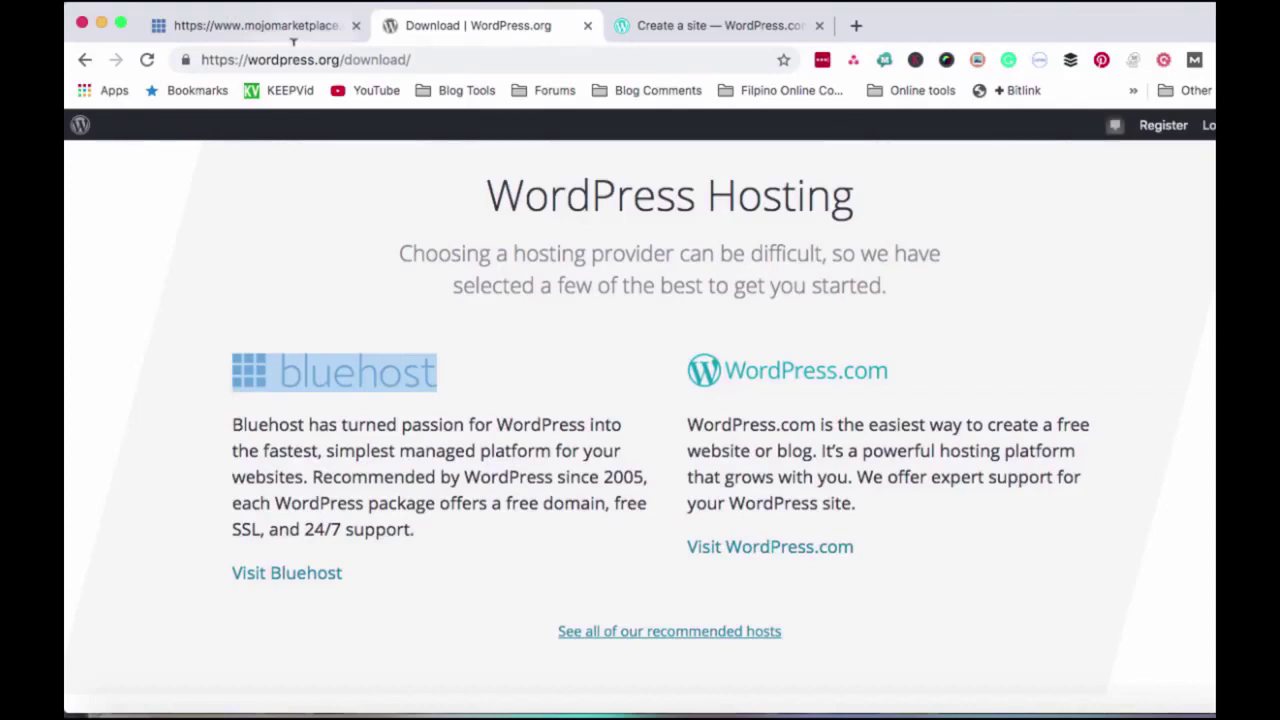
{"action": "scroll", "coordinate": [300, 200], "scroll_direction": "up", "scroll_amount": 10}
- Go back twice to the site's admin page and close the Create a site WordPress.com tab
{"action": "left_click", "coordinate": [85, 61]}
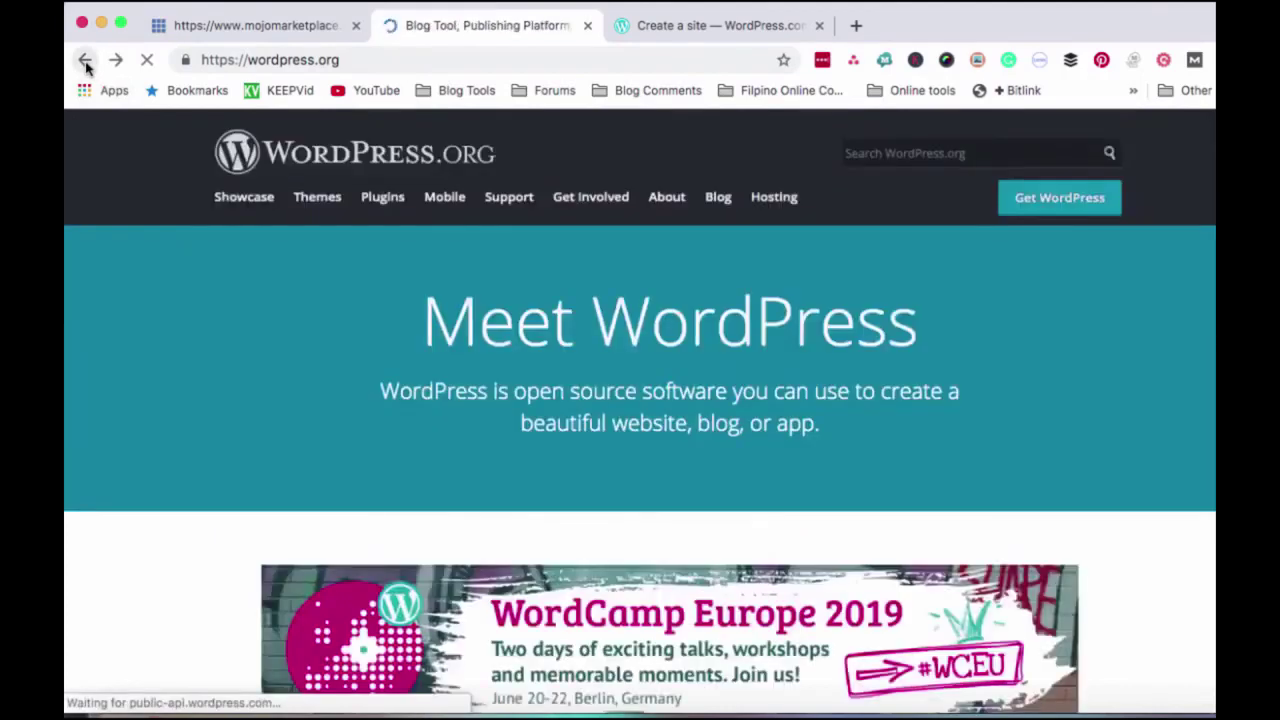
{"action": "left_click", "coordinate": [86, 63]}
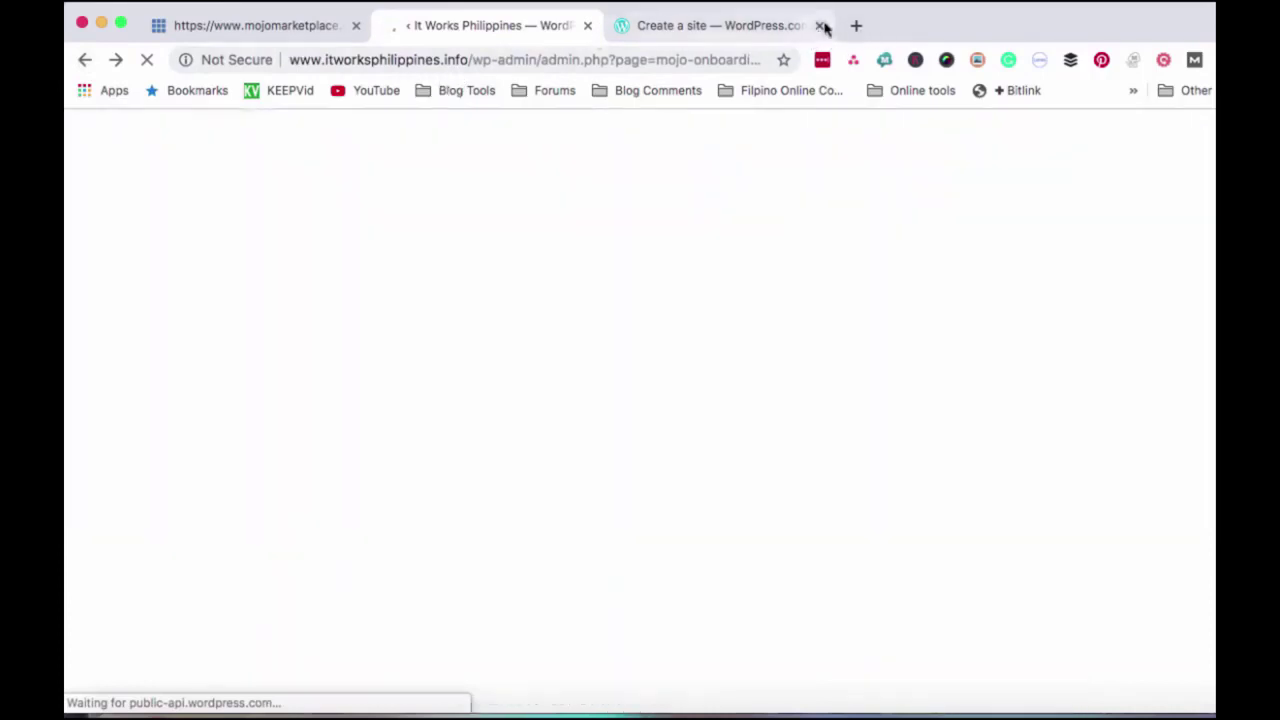
{"action": "left_click", "coordinate": [819, 25]}
- Load itworksphilippines.info in a new tab, copy its address and launch Safari
{"action": "left_click", "coordinate": [624, 25]}
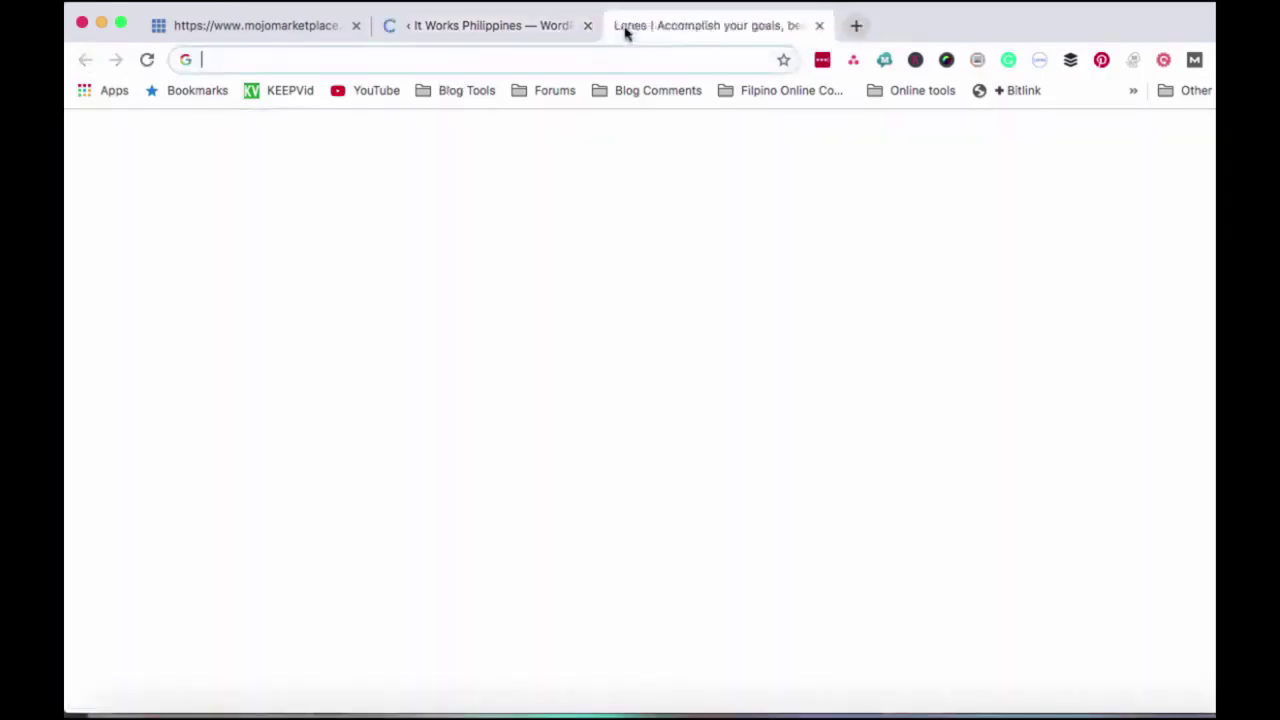
{"action": "type", "text": "itworksphilipin"}
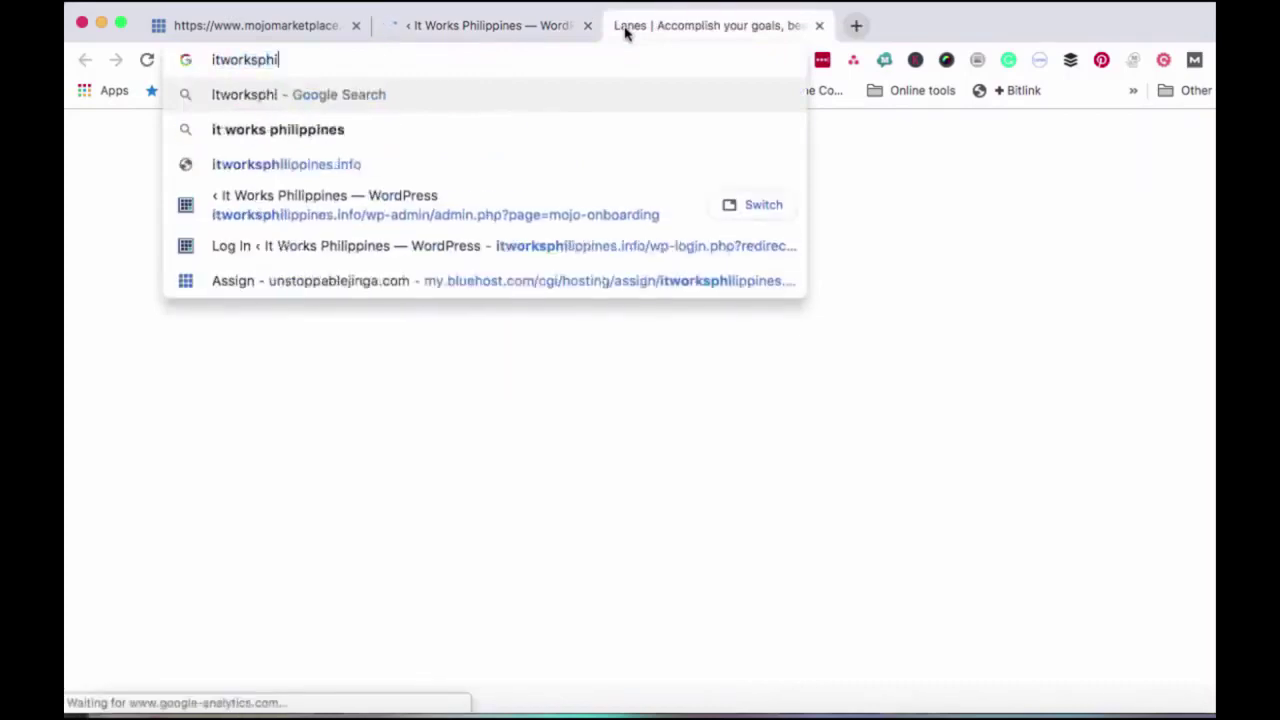
{"action": "key", "text": "BackSpace"}
{"action": "key", "text": "BackSpace"}
{"action": "key", "text": "BackSpace"}
{"action": "key", "text": "BackSpace"}
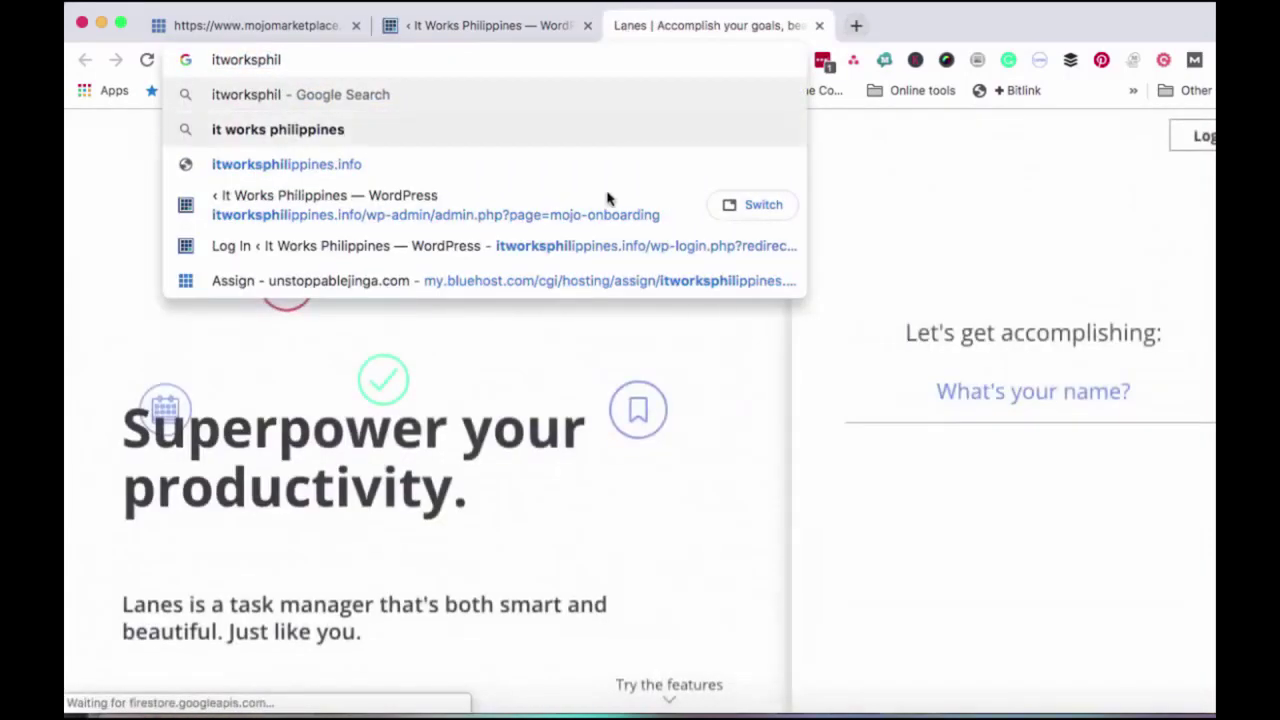
{"action": "left_click", "coordinate": [364, 172]}
{"action": "left_click", "coordinate": [364, 172]}
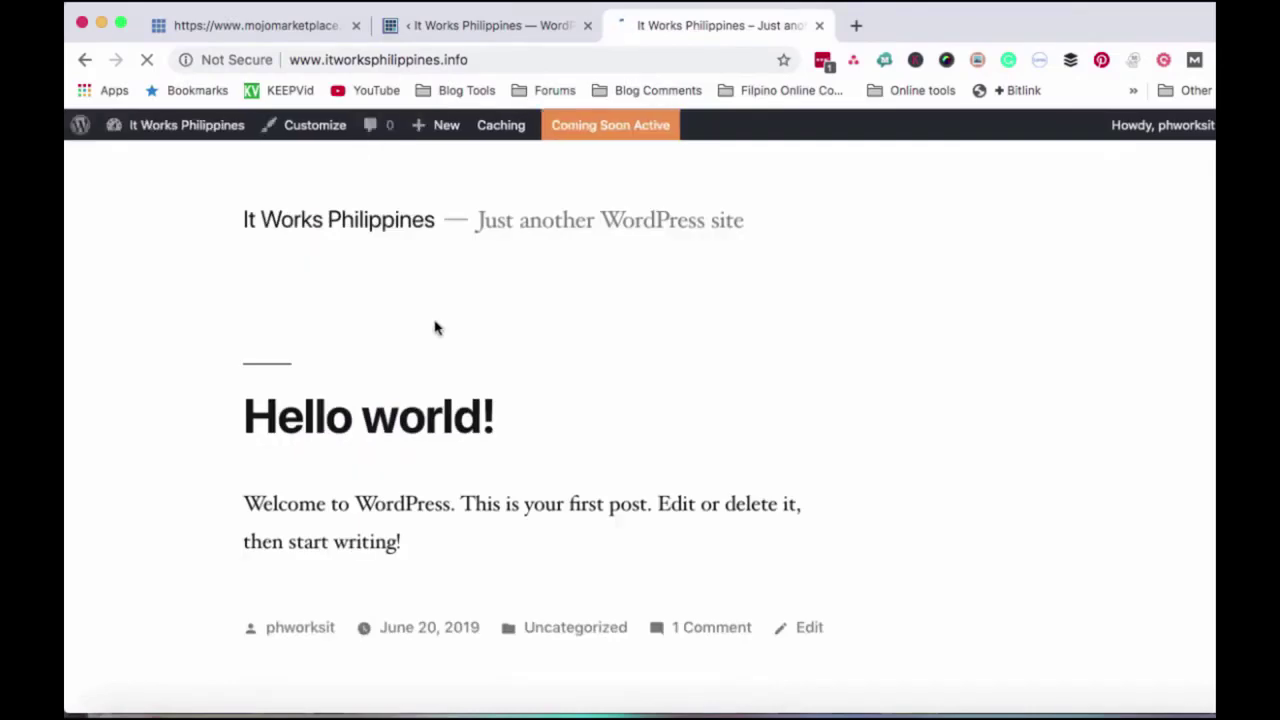
{"action": "scroll", "coordinate": [435, 328], "scroll_direction": "down", "scroll_amount": 1}
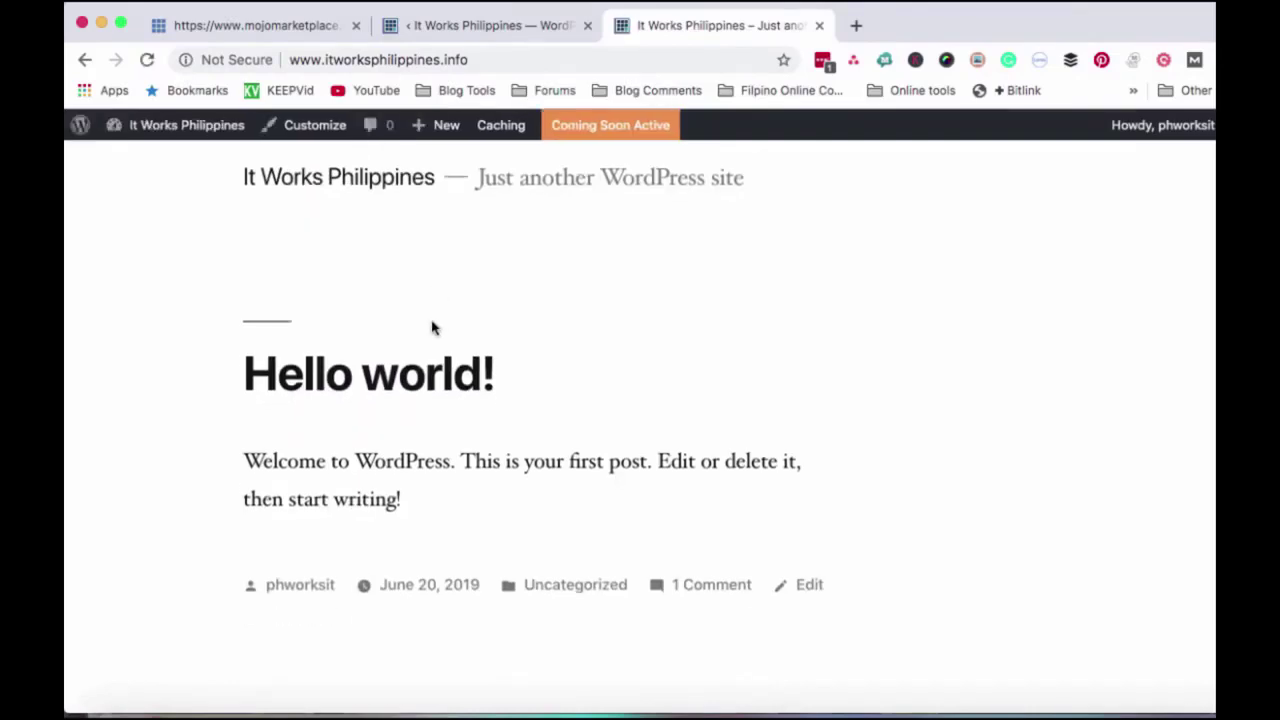
{"action": "left_click", "coordinate": [482, 59]}
{"action": "key", "text": "super+c"}
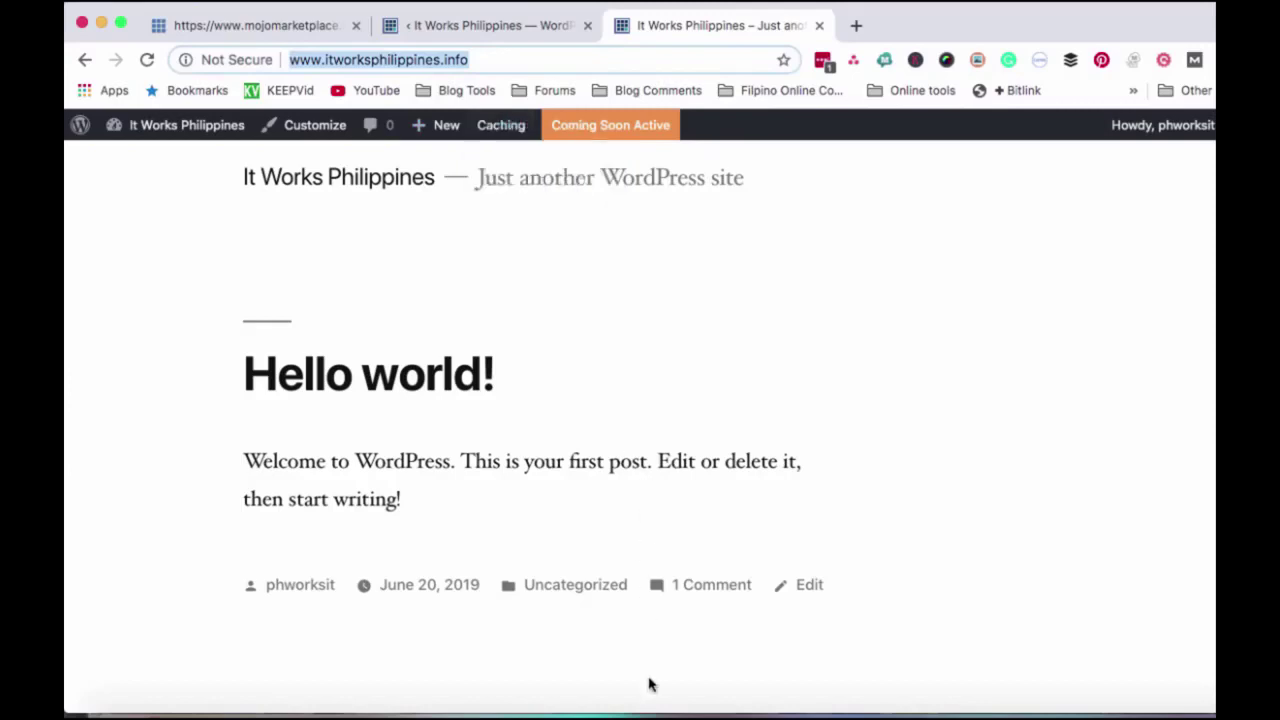
{"action": "left_click", "coordinate": [662, 703]}
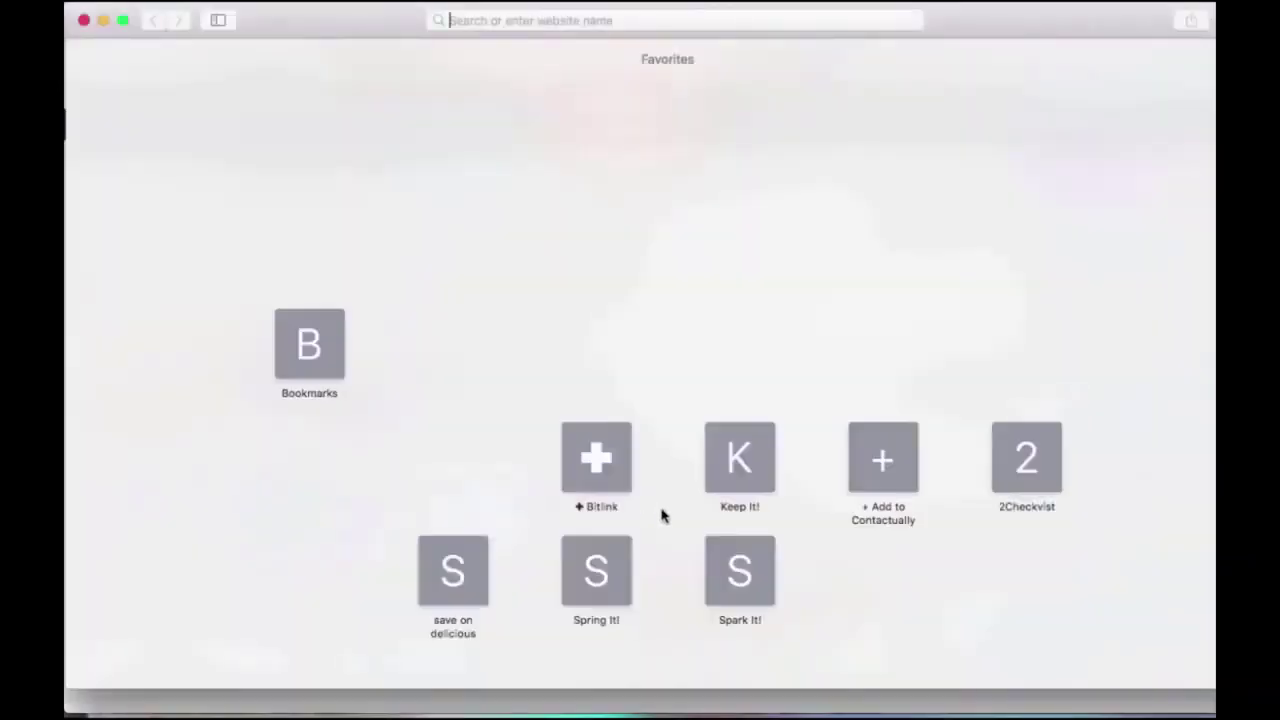
- Load the pasted site address in Safari, showing the A New WordPress Site Coming Soon! page
{"action": "key", "text": "super+v"}
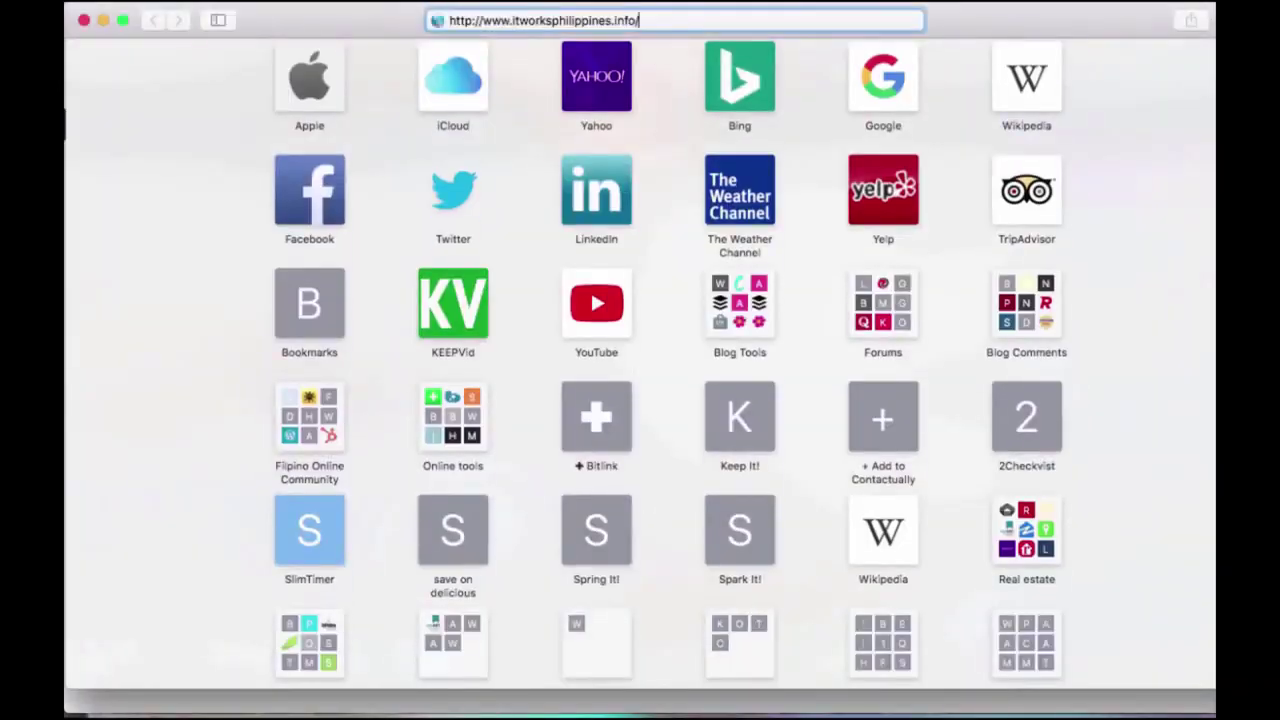
{"action": "key", "text": "Return"}
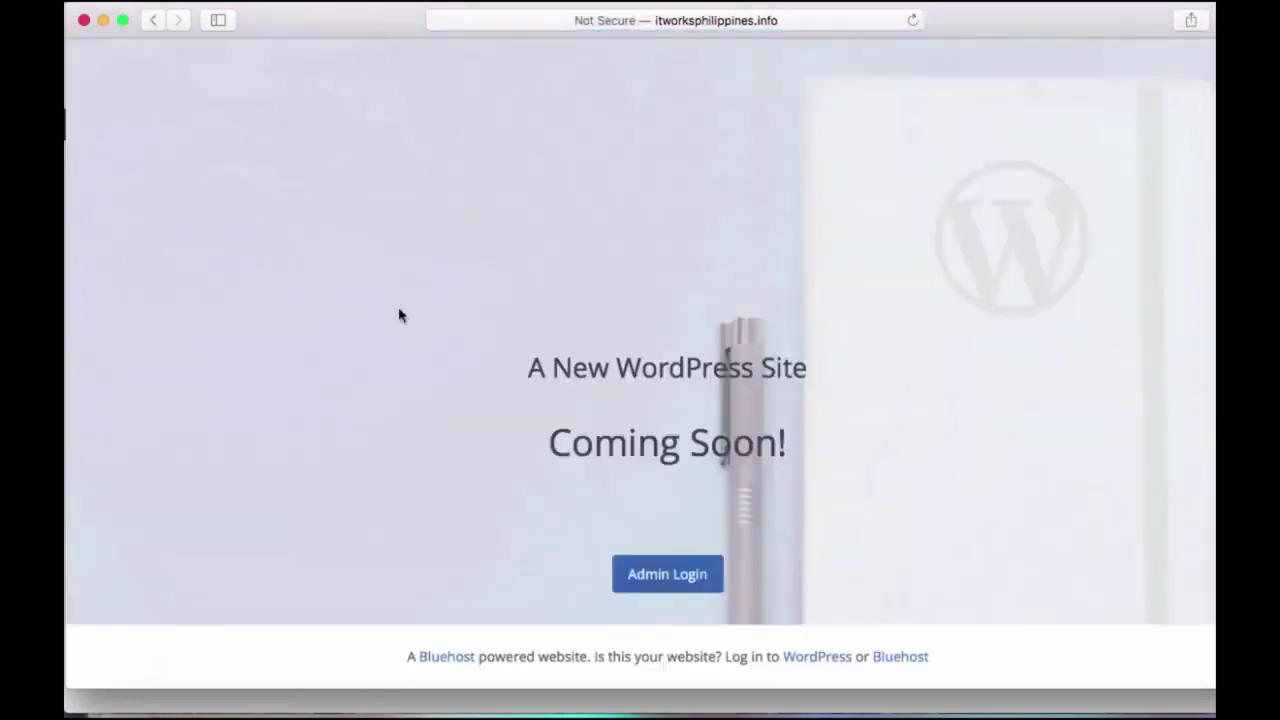
{"action": "left_click_drag", "start_coordinate": [508, 364], "coordinate": [837, 474]}
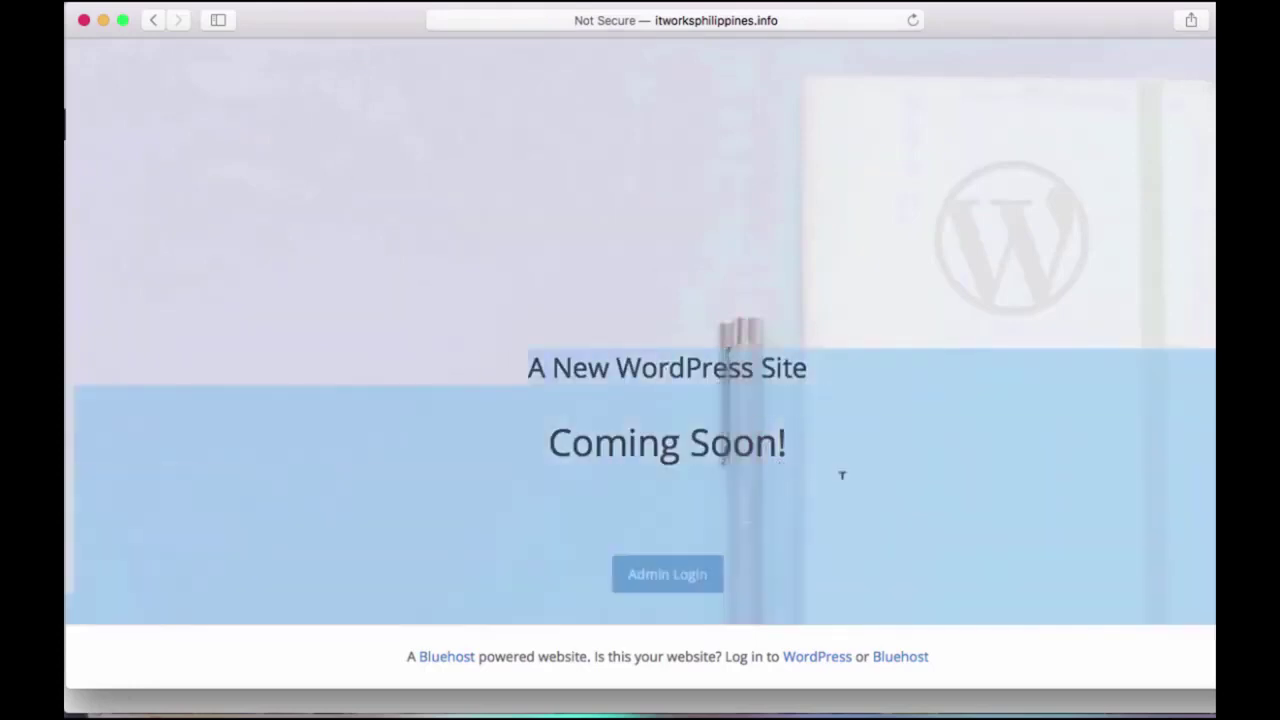
{"action": "left_click", "coordinate": [628, 267]}
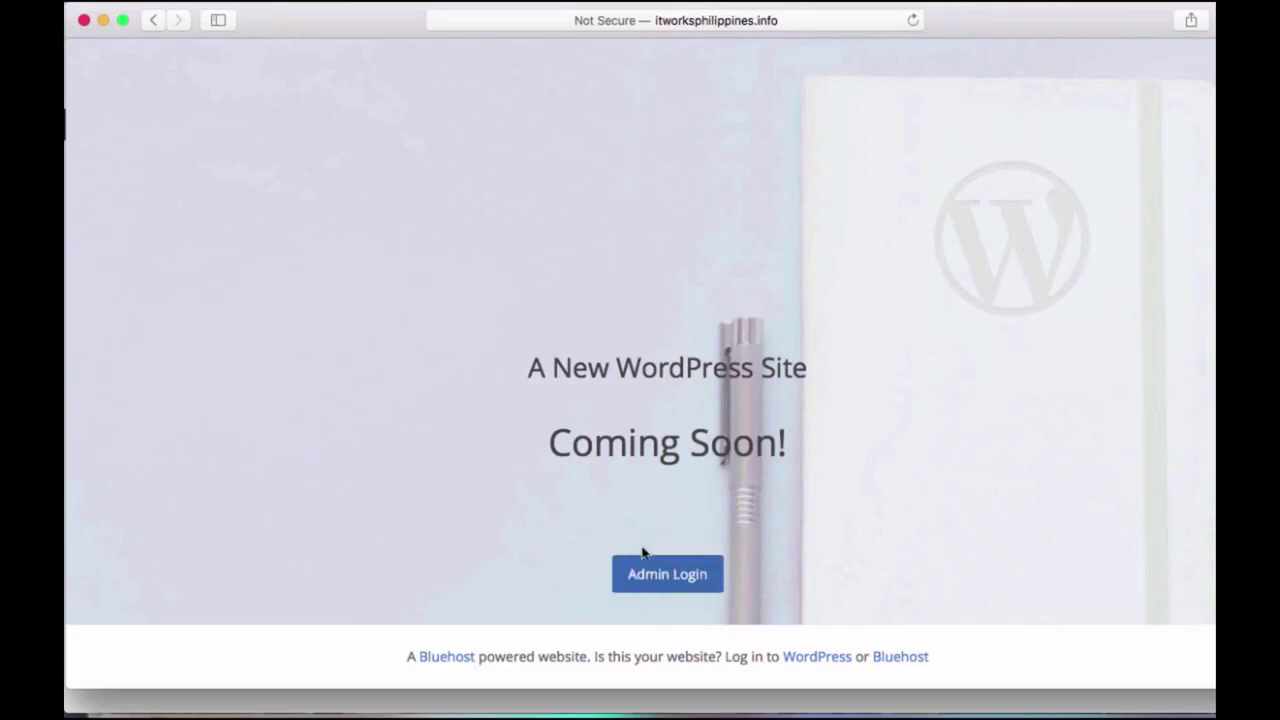
- Visit the admin login page, return to the Coming Soon page, then switch to Chrome
{"action": "left_click", "coordinate": [654, 584]}
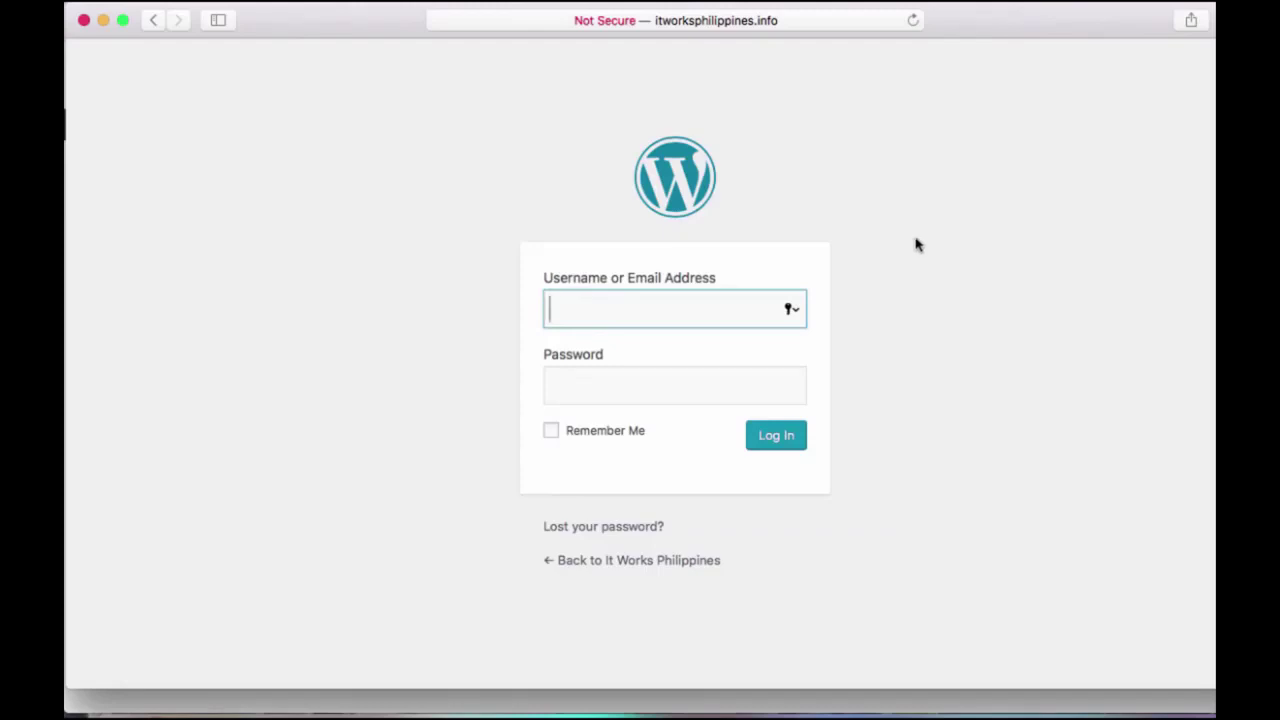
{"action": "left_click", "coordinate": [604, 566]}
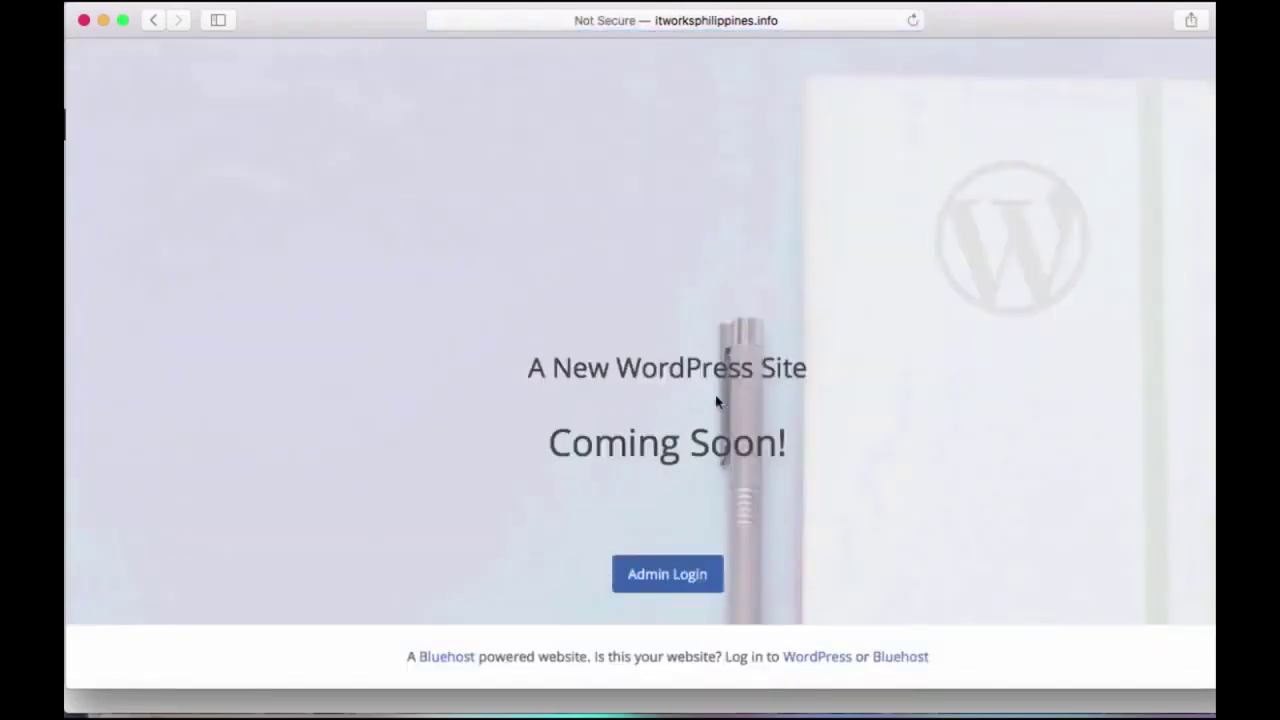
{"action": "left_click", "coordinate": [697, 702]}
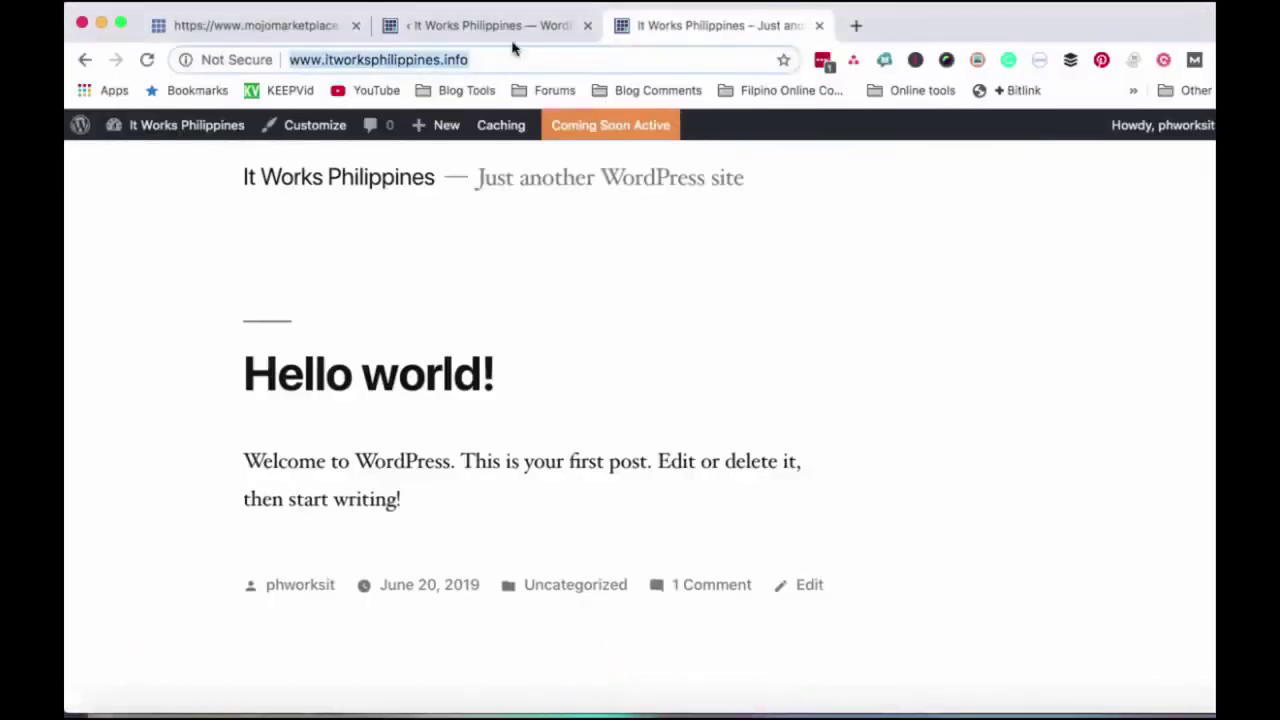
- Open the Bluehost Home admin page from Coming Soon Active, review it, then switch to Safari
{"action": "left_click", "coordinate": [582, 130]}
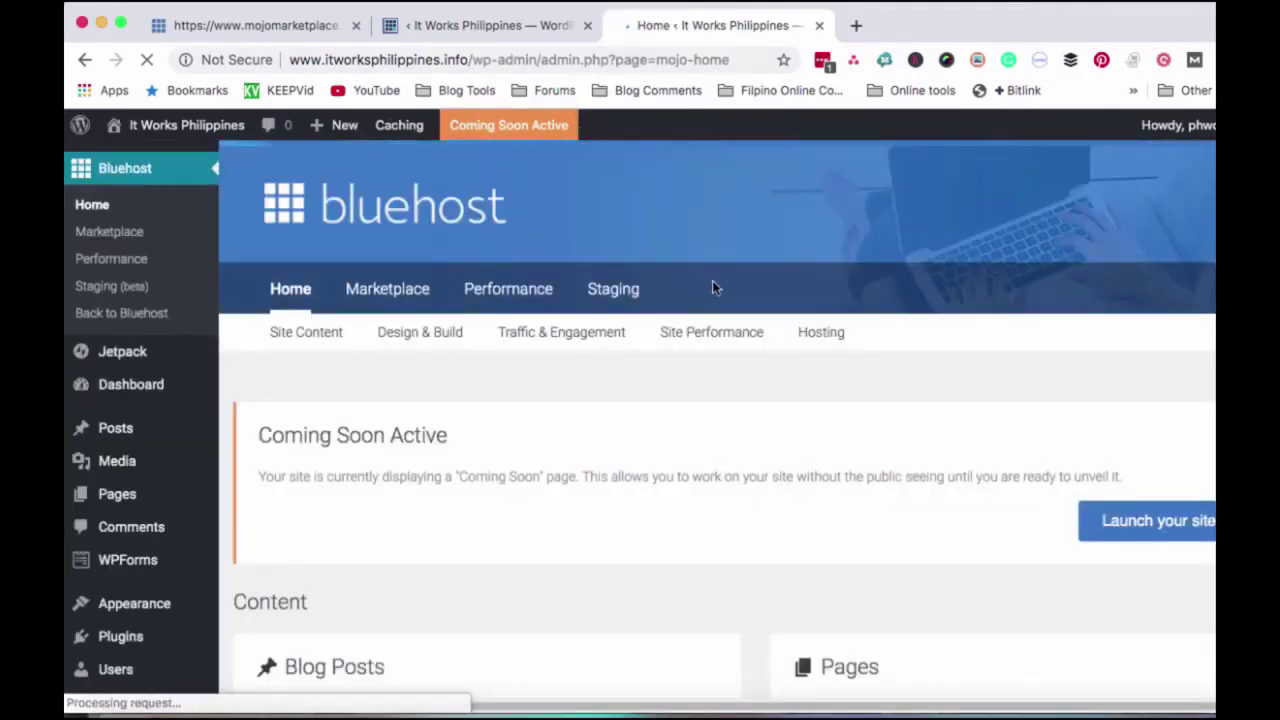
{"action": "scroll", "coordinate": [712, 284], "scroll_direction": "down", "scroll_amount": 5}
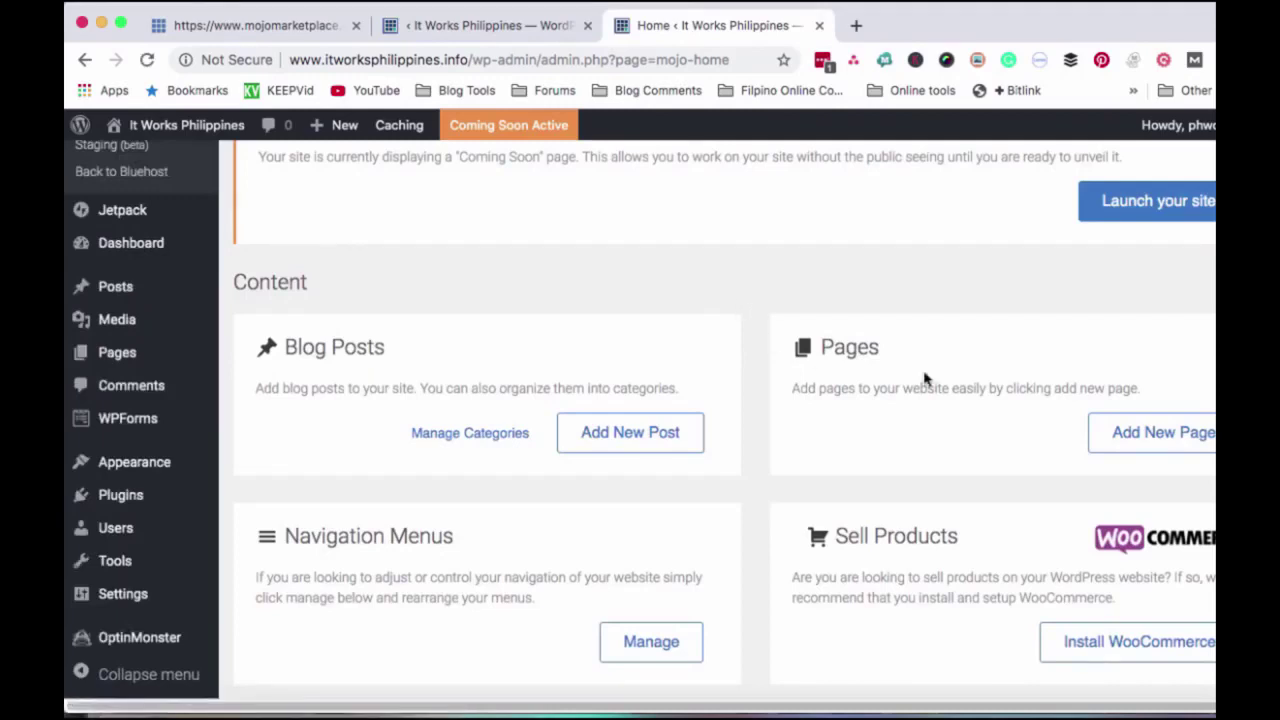
{"action": "scroll", "coordinate": [935, 380], "scroll_direction": "up", "scroll_amount": 1}
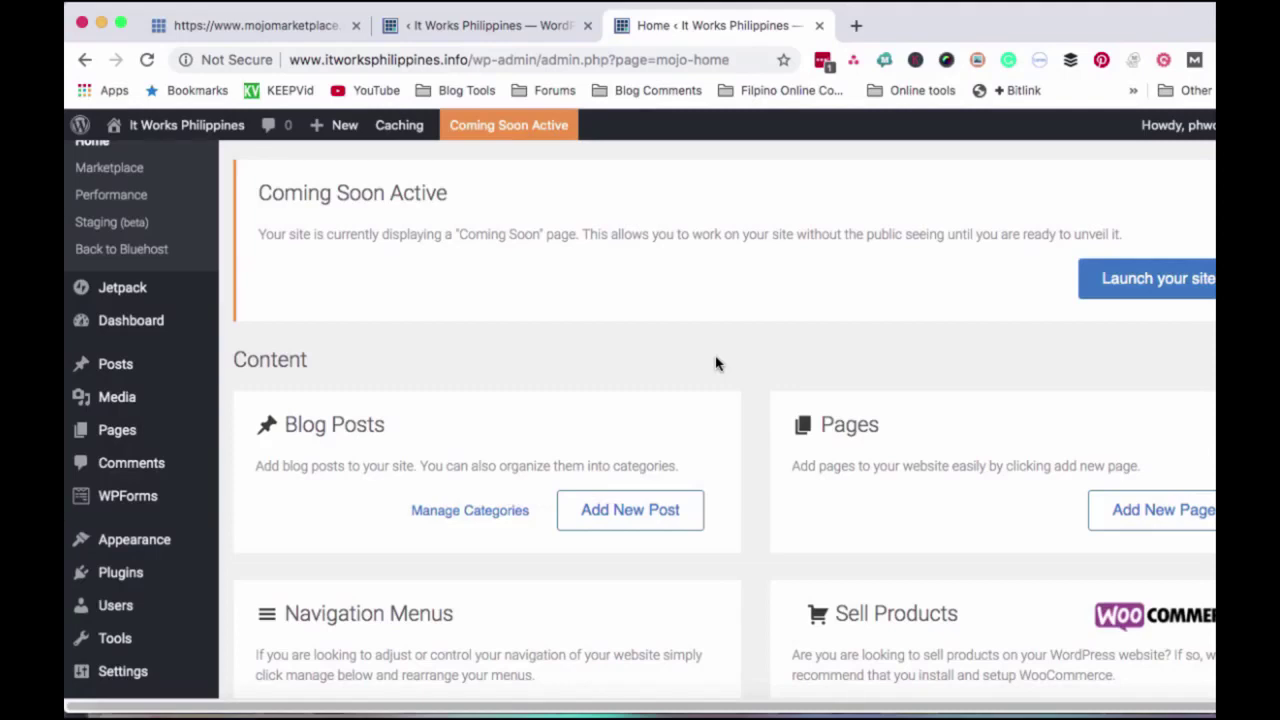
{"action": "scroll", "coordinate": [716, 363], "scroll_direction": "down", "scroll_amount": 5}
{"action": "mouse_move", "coordinate": [634, 703]}
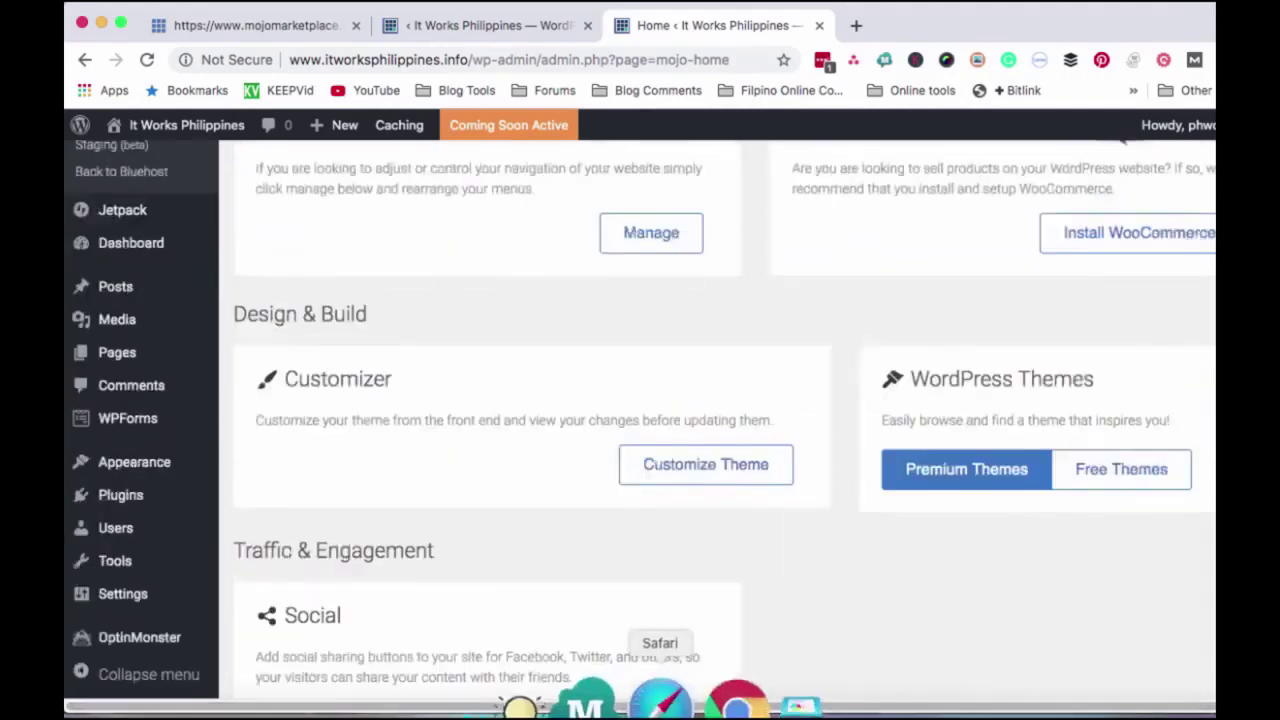
{"action": "scroll", "coordinate": [666, 509], "scroll_direction": "up", "scroll_amount": 3}
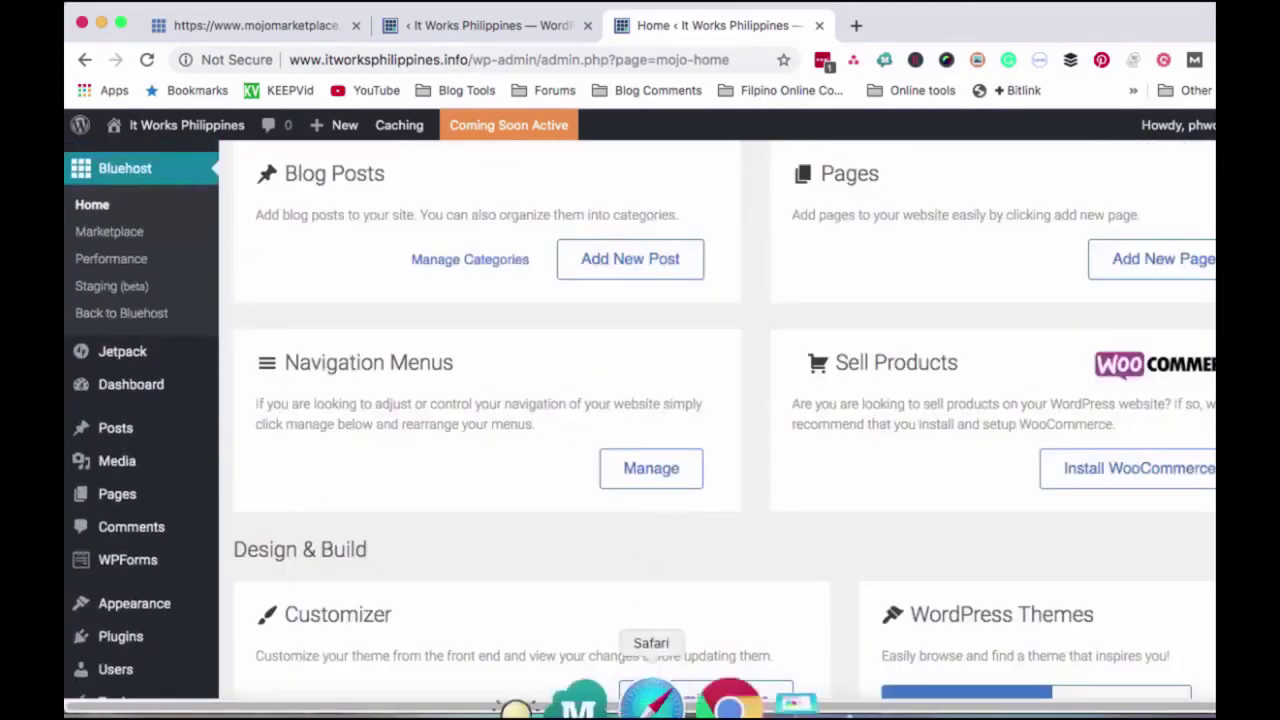
{"action": "left_click", "coordinate": [651, 702]}
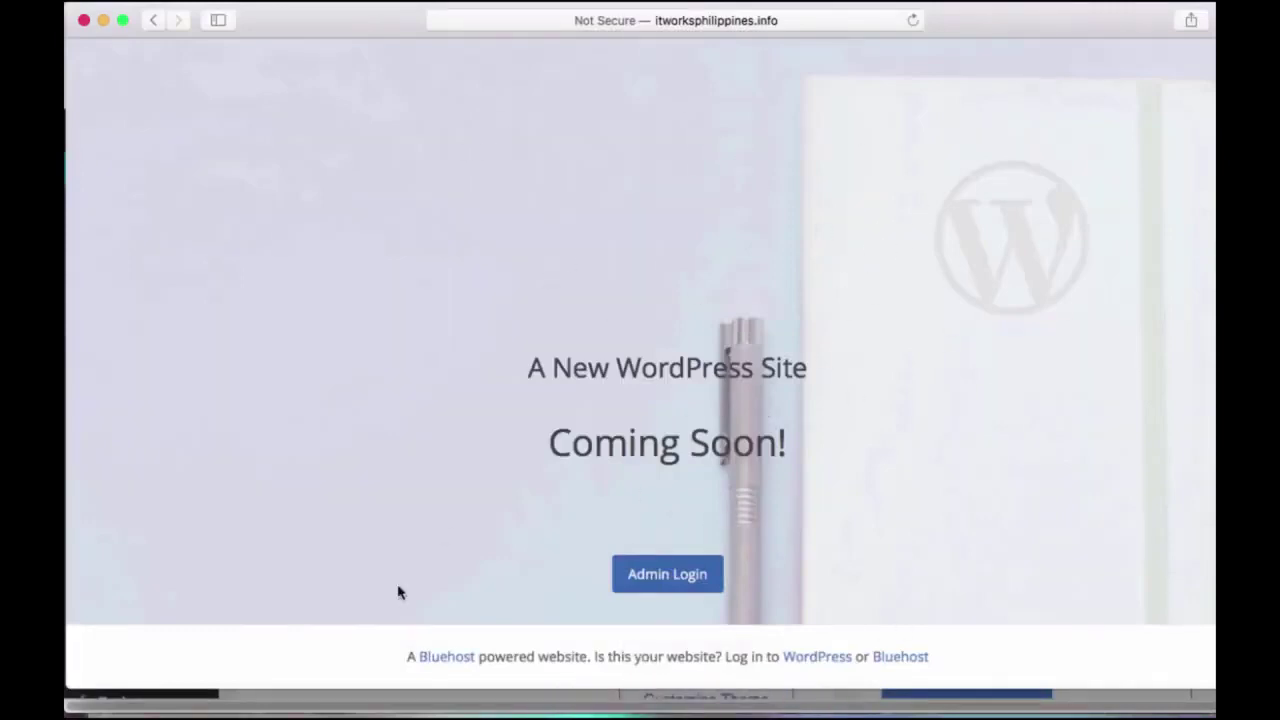
- Highlight the Bluehost-powered footer text on the Coming Soon page, then return to Chrome's admin page
{"action": "left_click_drag", "start_coordinate": [397, 654], "coordinate": [609, 654]}
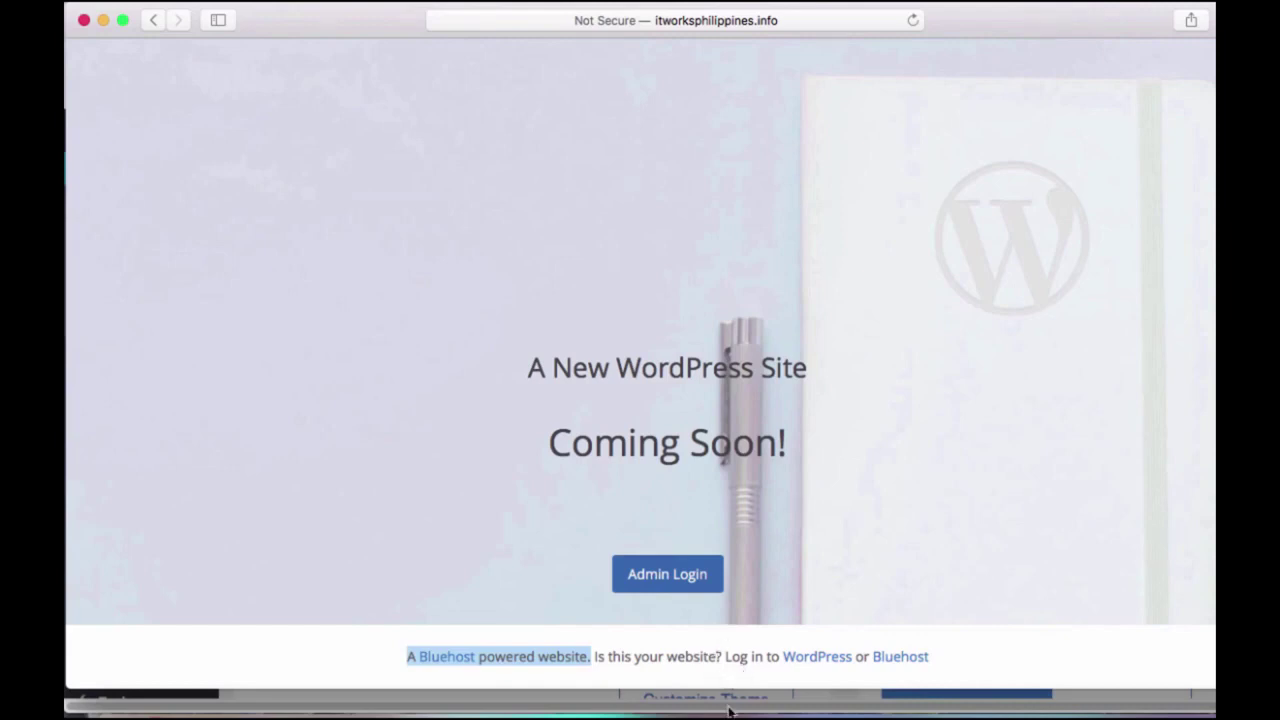
{"action": "left_click", "coordinate": [689, 703]}
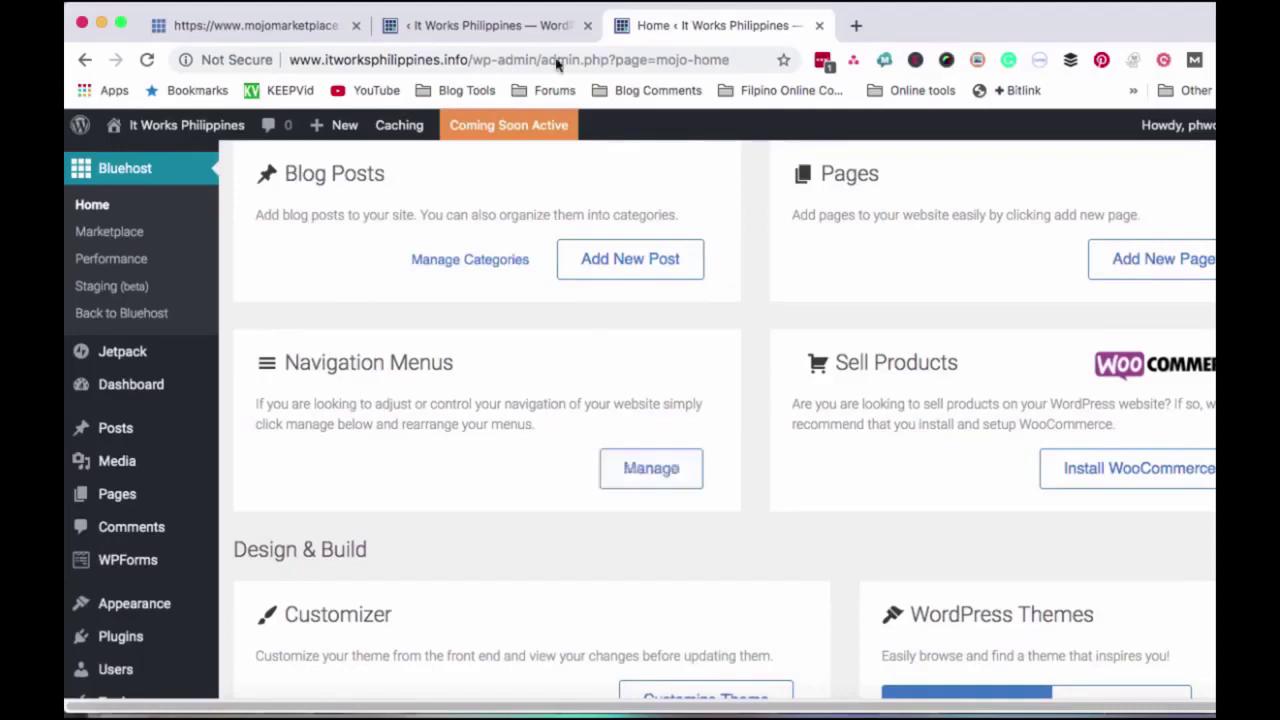
{"action": "left_click", "coordinate": [309, 30]}
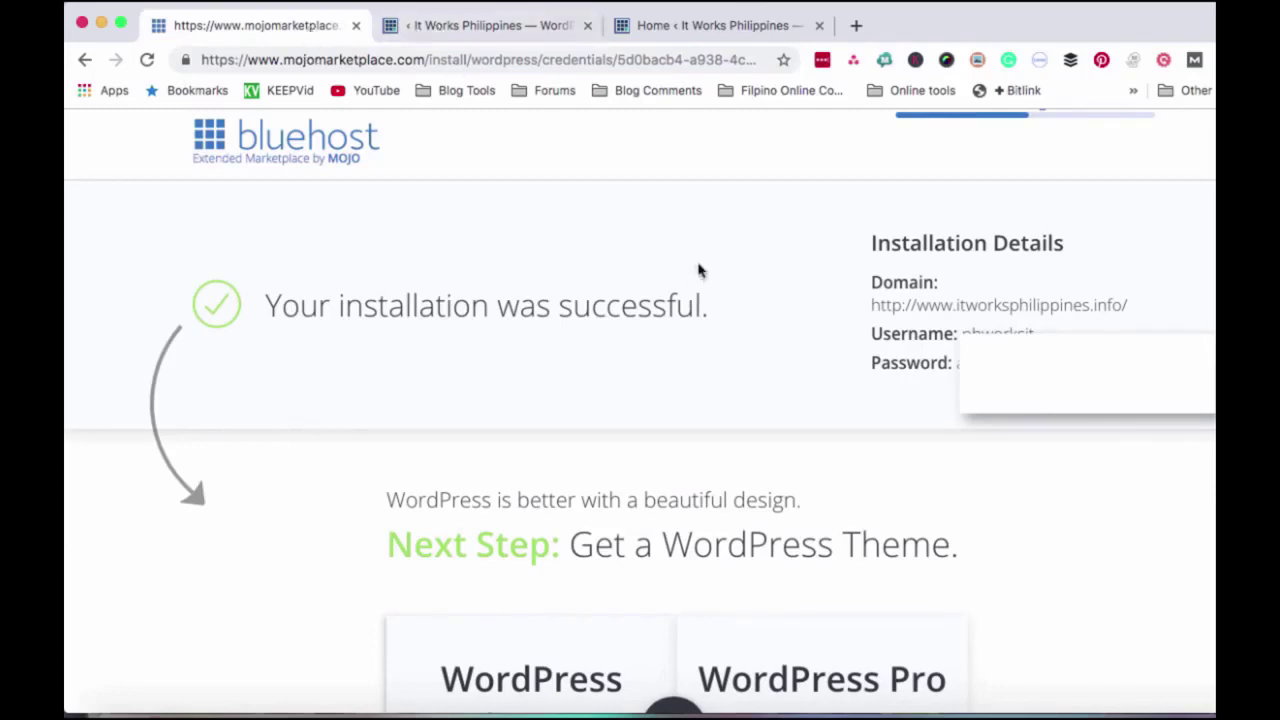
{"action": "left_click", "coordinate": [742, 26]}
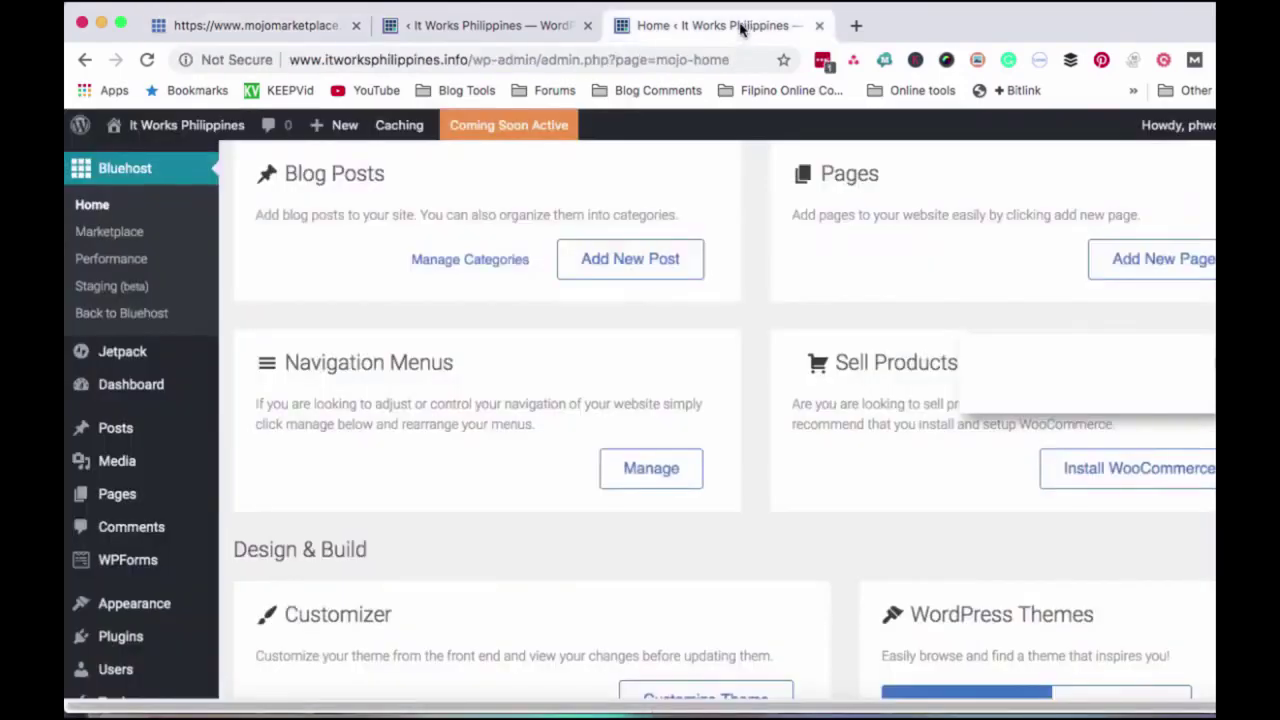